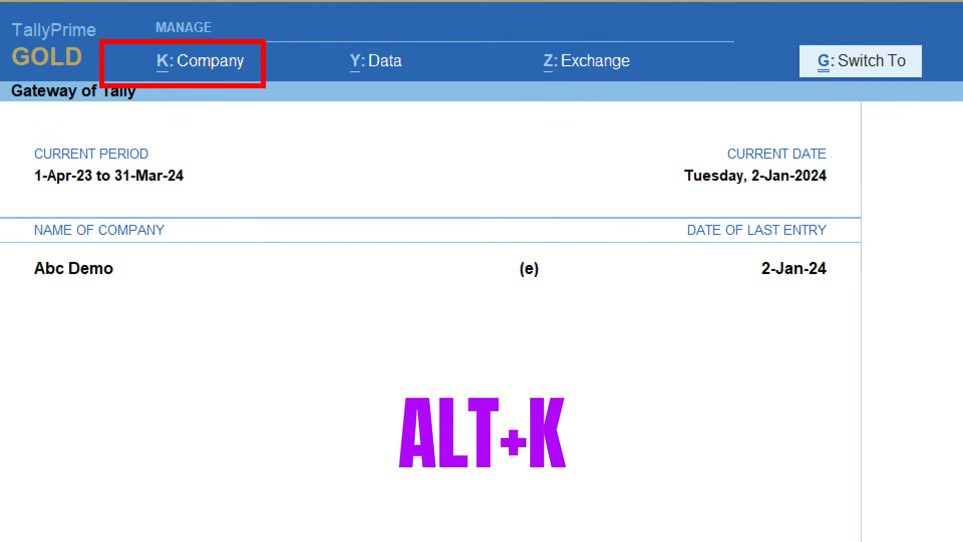
# Begin creating the company ABC Comapny Ltd (FY 25-26) with Alt+K Create.
pyautogui.hotkey('alt', 'k')
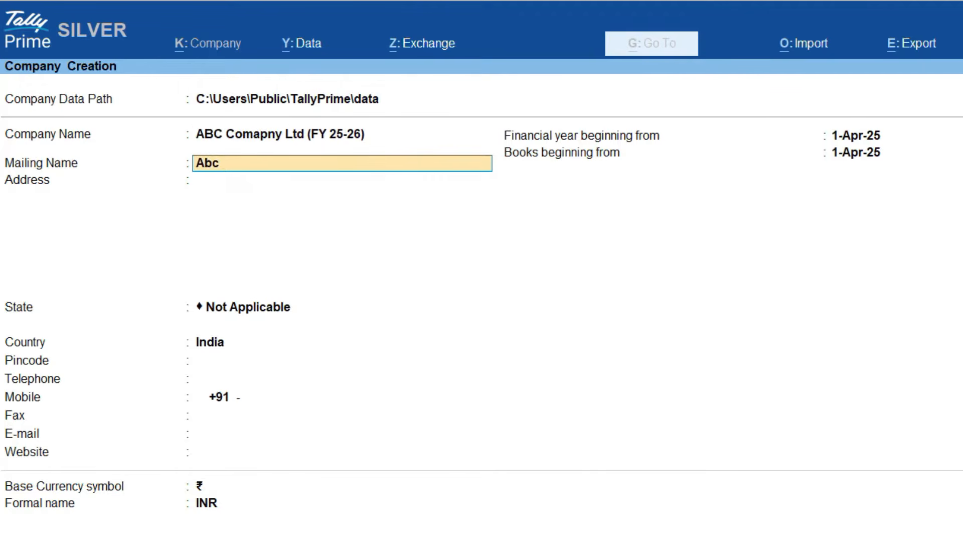
# Set the mailing name to 'ABC Company Limited'.
pyautogui.press('BackSpace')
pyautogui.press('BackSpace')
pyautogui.press('capslock')
pyautogui.write('BC')
pyautogui.press('capslock')
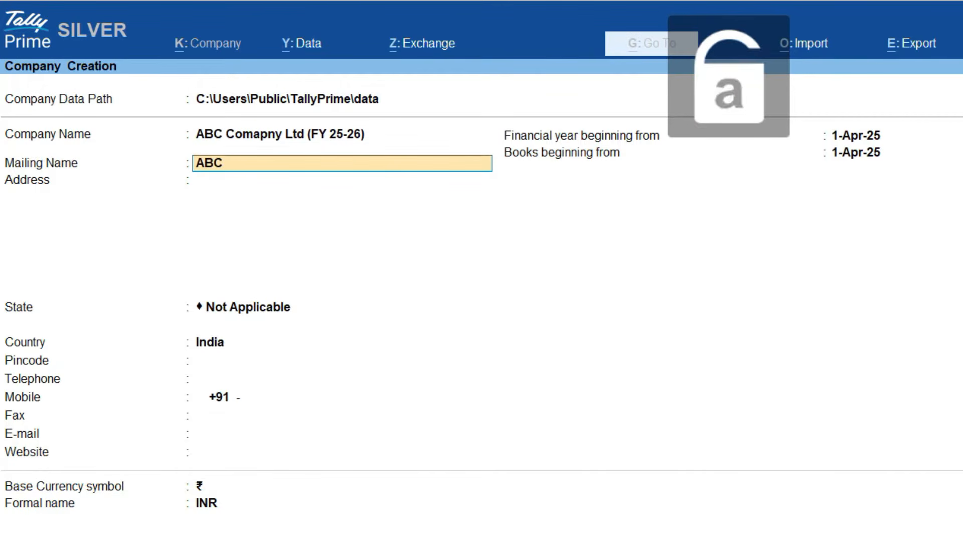
pyautogui.write('Company')
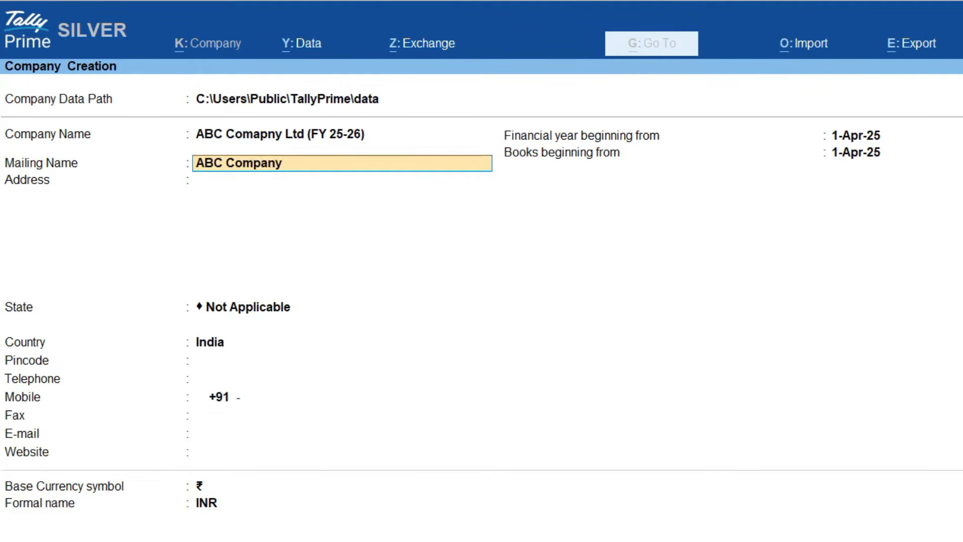
pyautogui.write(' Limited')
pyautogui.press('Return')
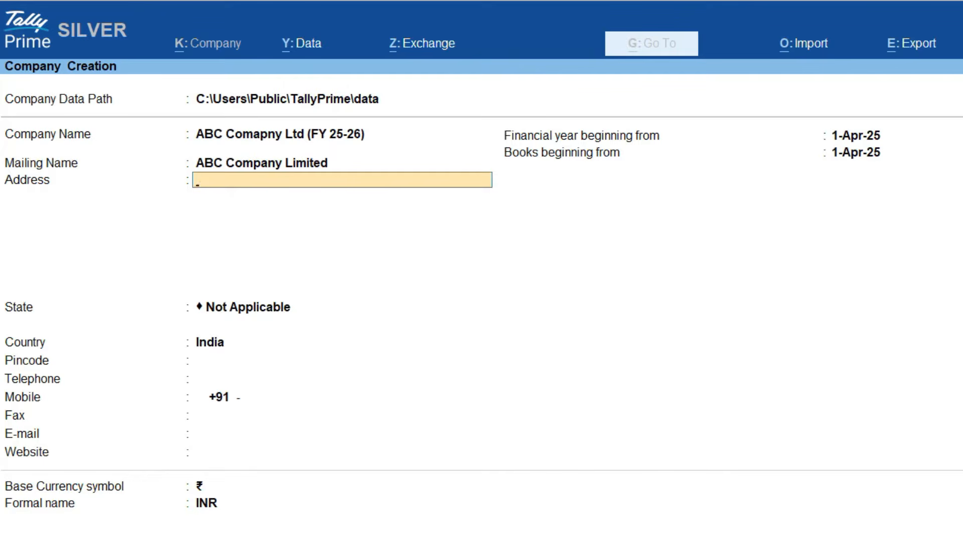
# Enter the two address lines 'New Raipur' and 'Raipur'.
pyautogui.write('New Raipur')
pyautogui.press('Return')
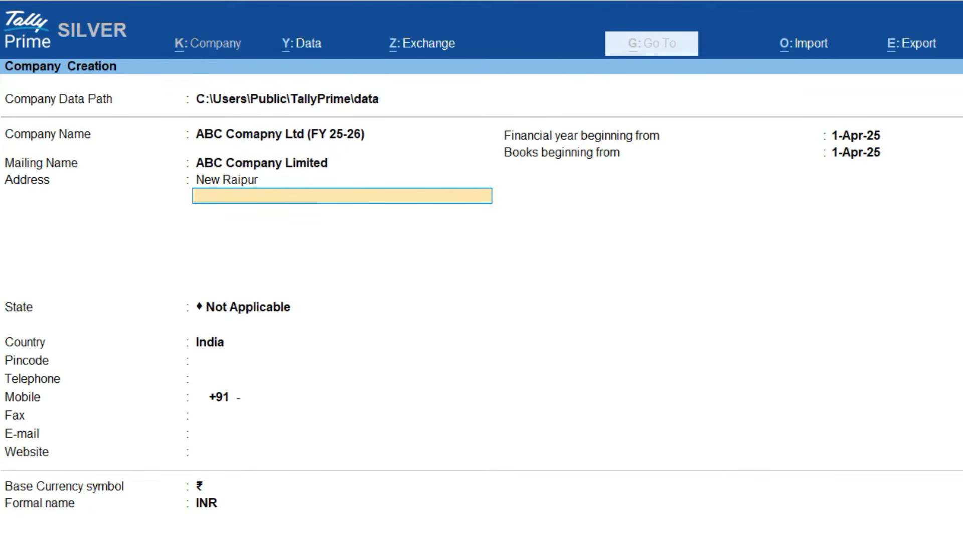
pyautogui.write('Raipu')
pyautogui.write('r')
pyautogui.press('Return')
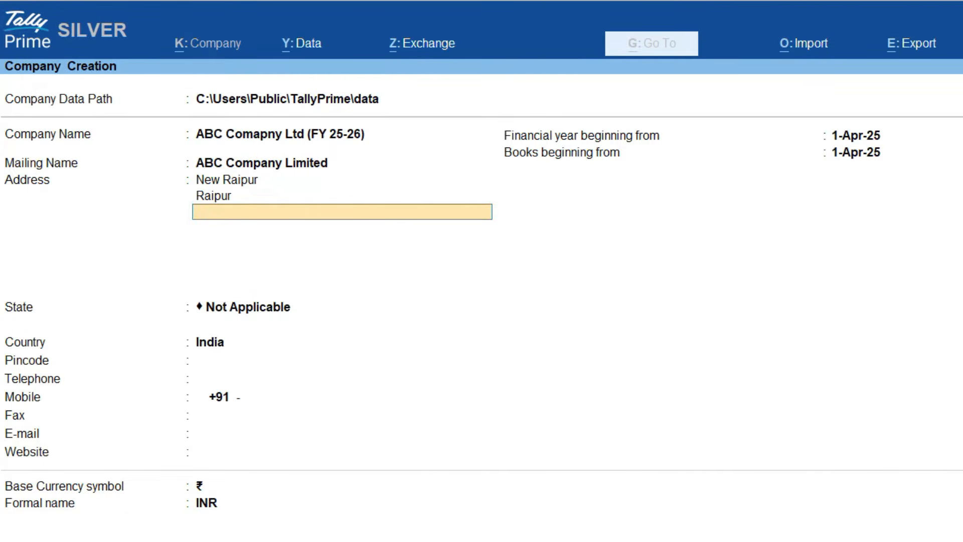
pyautogui.press('Return')
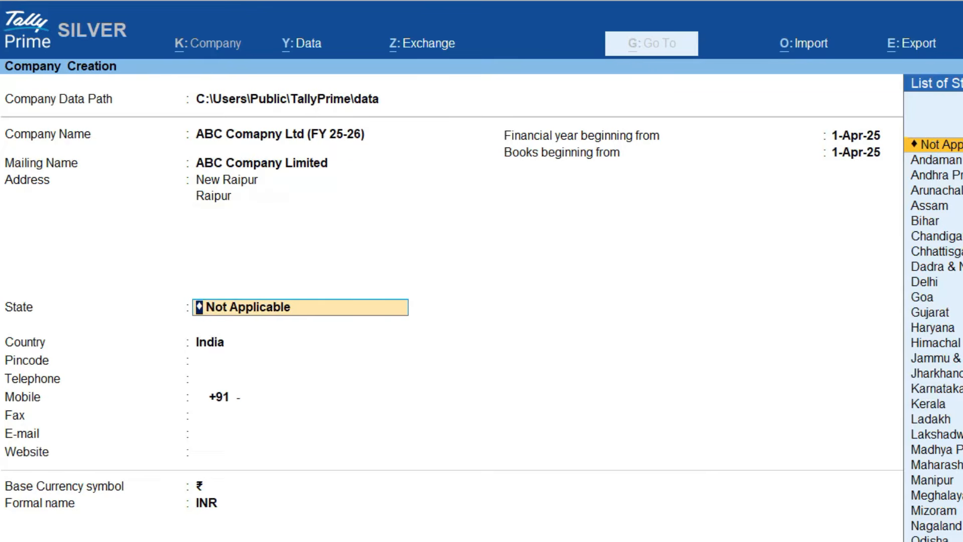
# Choose Chhattisgarh as the company's state.
pyautogui.write('Chh')
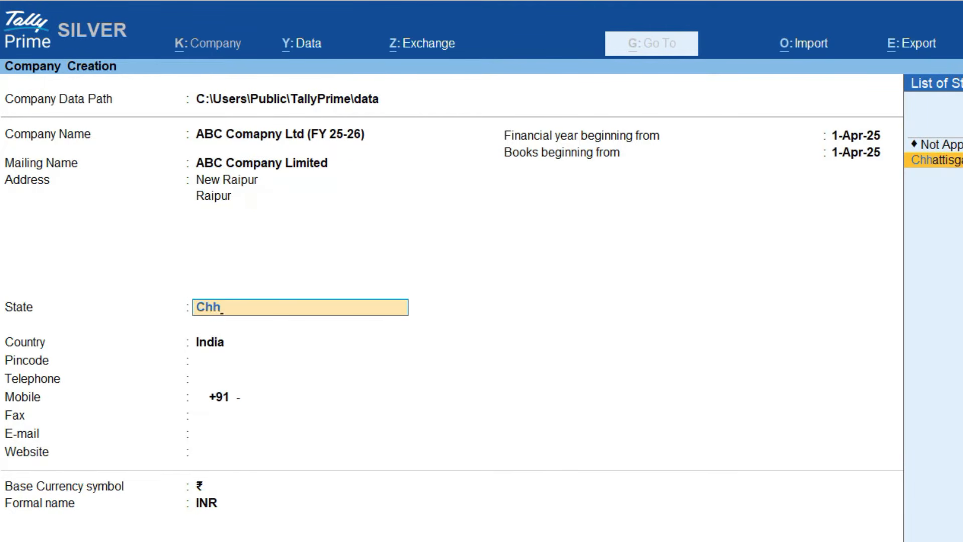
pyautogui.press('Return')
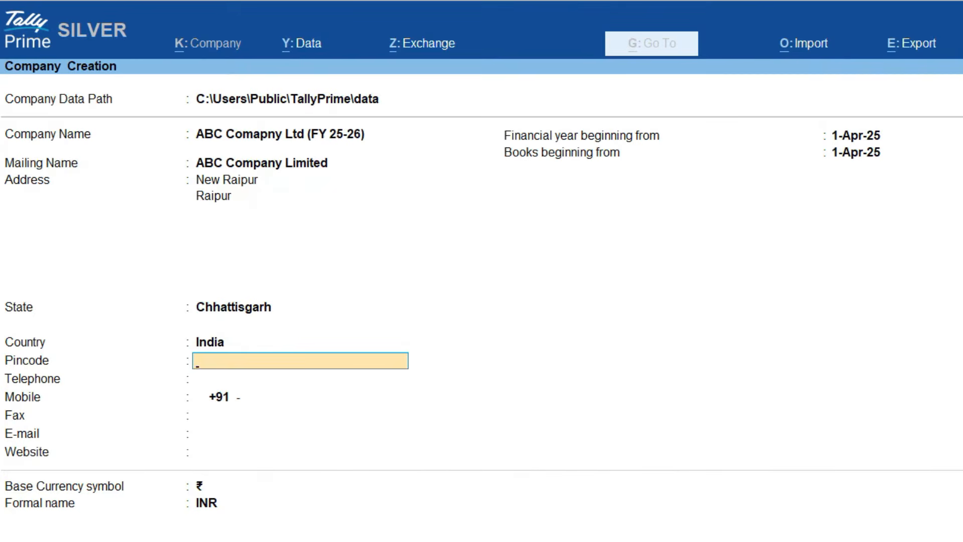
# Enter pincode 492001 and the company's telephone and mobile numbers.
pyautogui.write('492001')
pyautogui.press('Return')
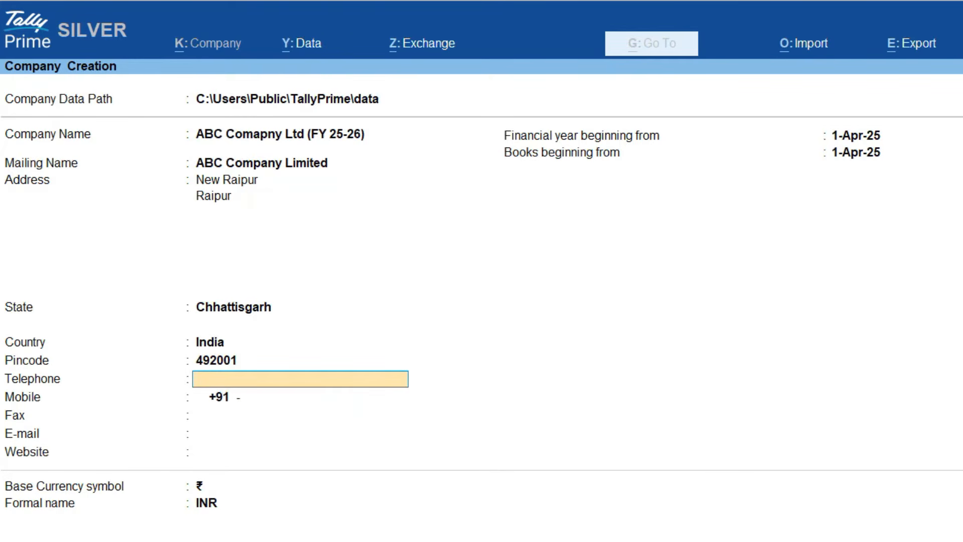
pyautogui.press('Return')
pyautogui.press('Return')
pyautogui.press('Return')
pyautogui.press('Return')
pyautogui.press('Return')
pyautogui.press('Return')
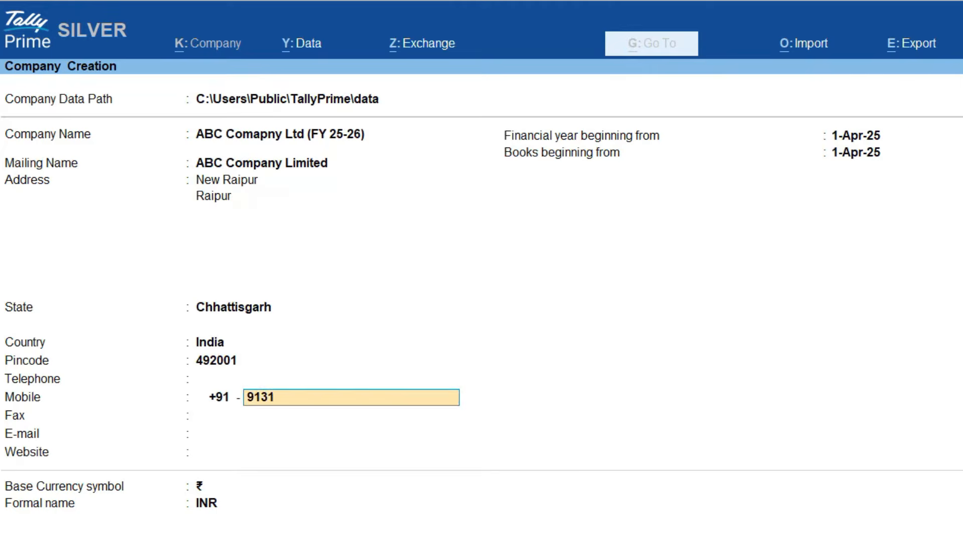
pyautogui.press('Up')
pyautogui.press('Return')
pyautogui.press('Return')
pyautogui.press('Return')
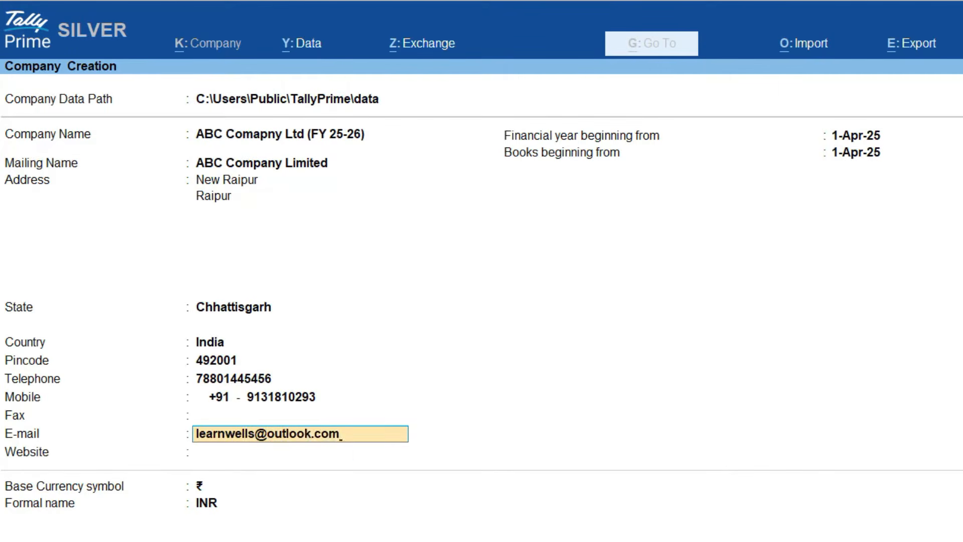
# Fill in the company's e-mail address and the website learnwells.com.
pyautogui.press('Return')
pyautogui.write('learnwells.com')
pyautogui.press('Return')
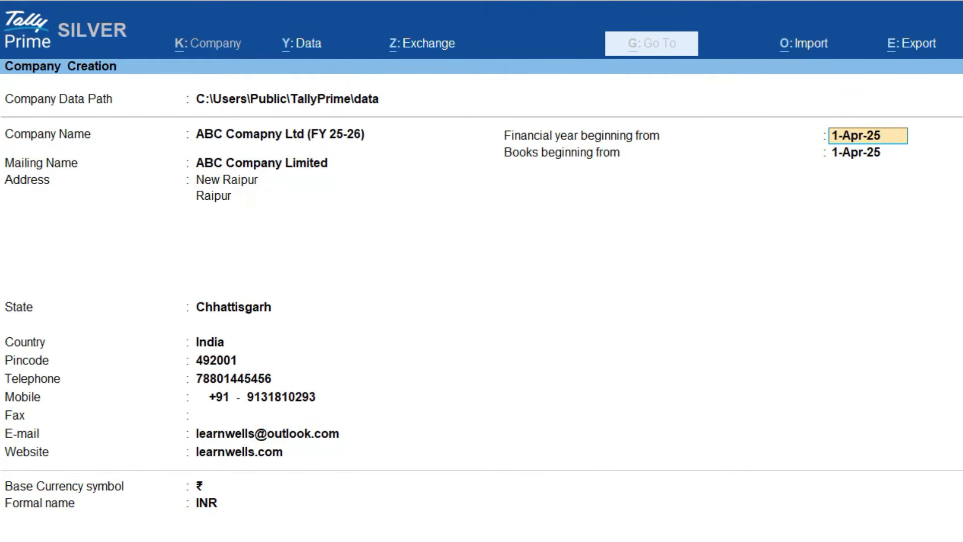
pyautogui.press('Return')
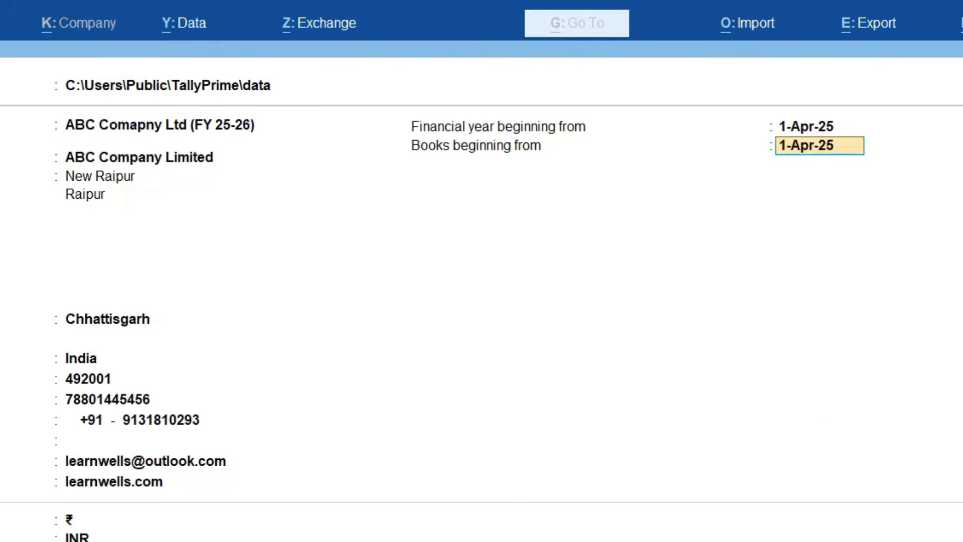
# Set books beginning from 1-Jul-25 and keep the default ₹ currency settings.
pyautogui.write('1.7.25')
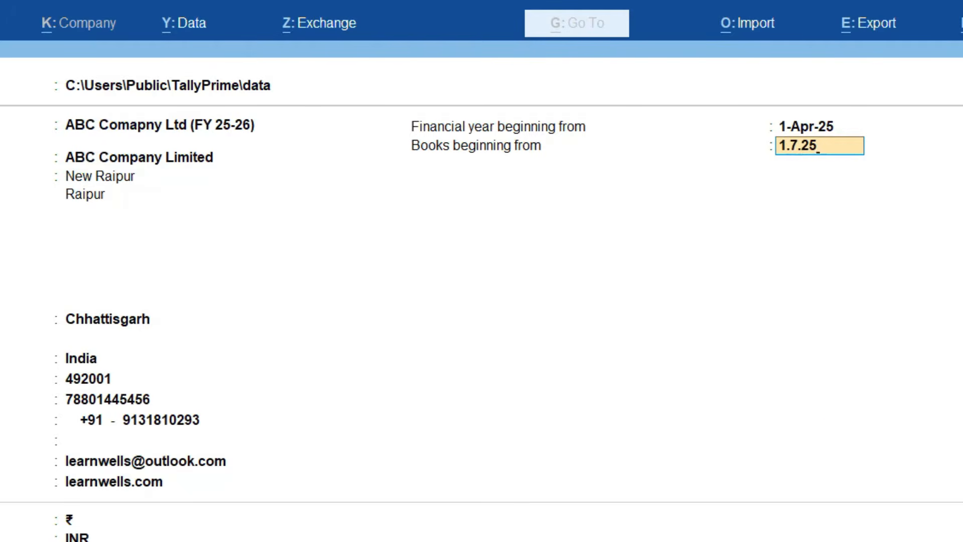
pyautogui.press('Return')
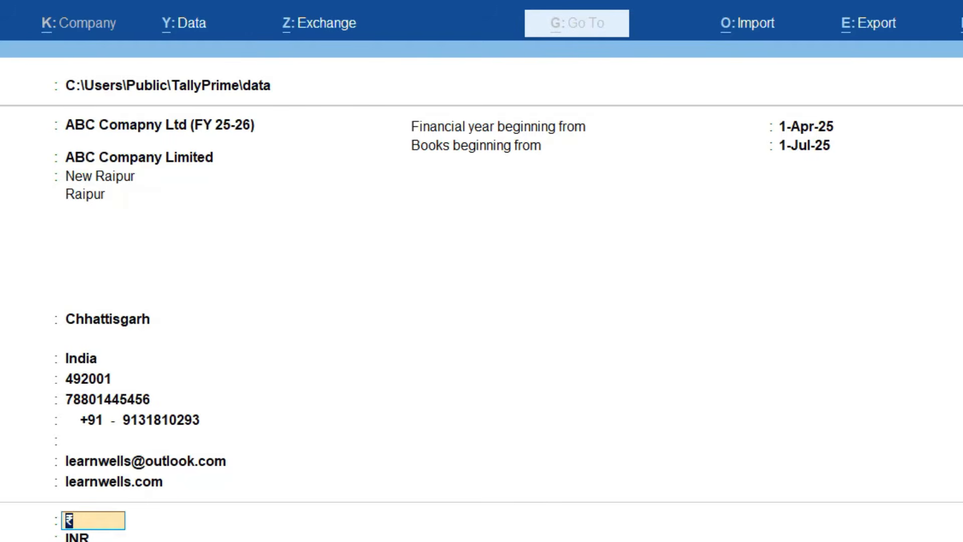
pyautogui.press('Return')
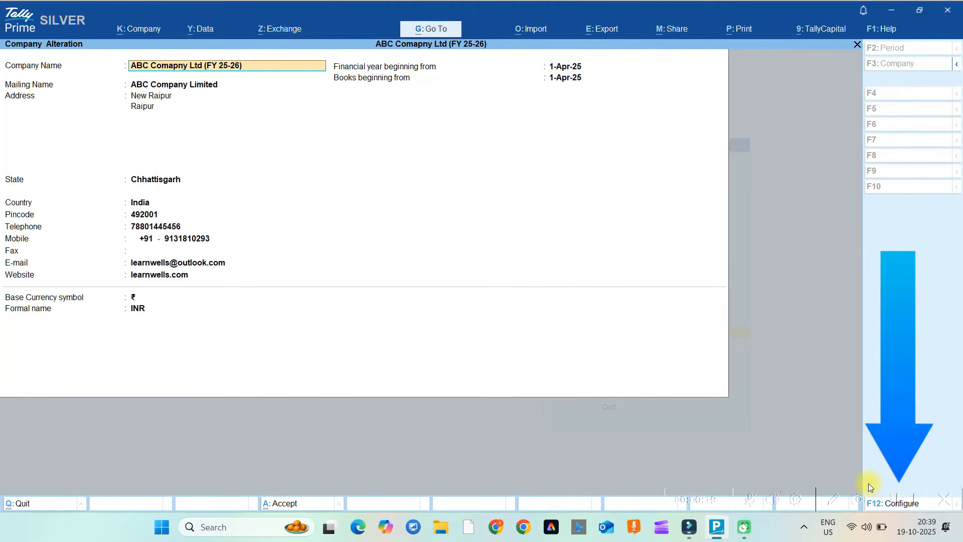
# Turn on TallyVault and User Access Control in the F12 company configuration.
pyautogui.press('F12')
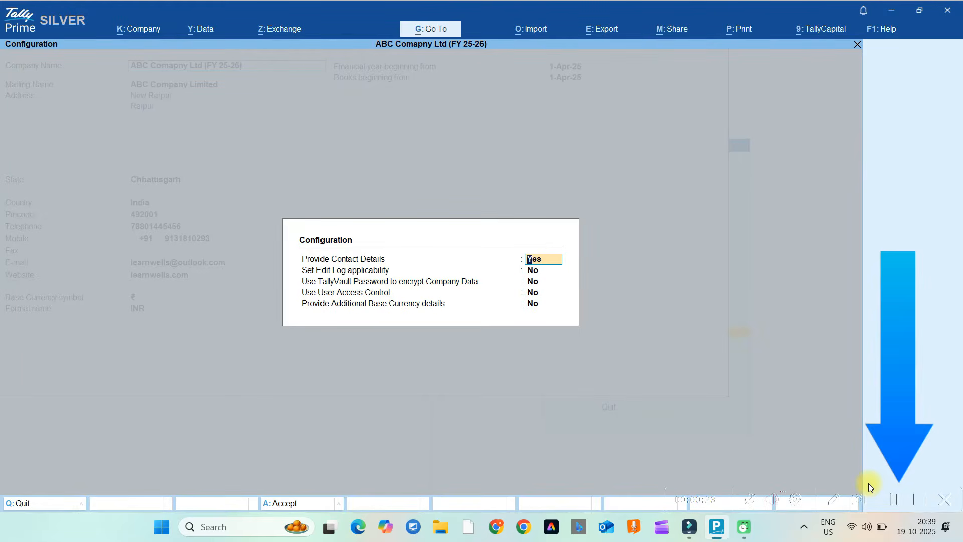
pyautogui.press('Return')
pyautogui.press('Return')
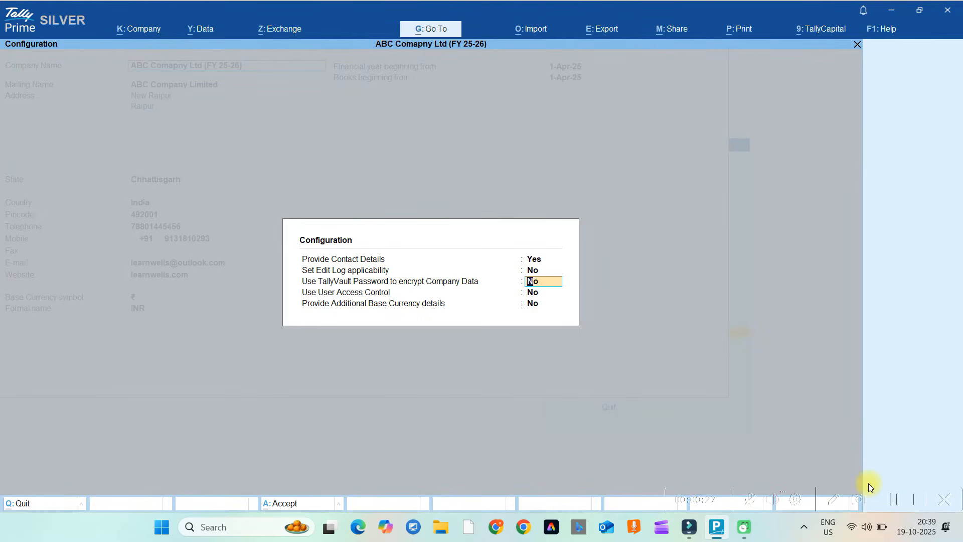
pyautogui.write('y')
pyautogui.press('Return')
pyautogui.write('y')
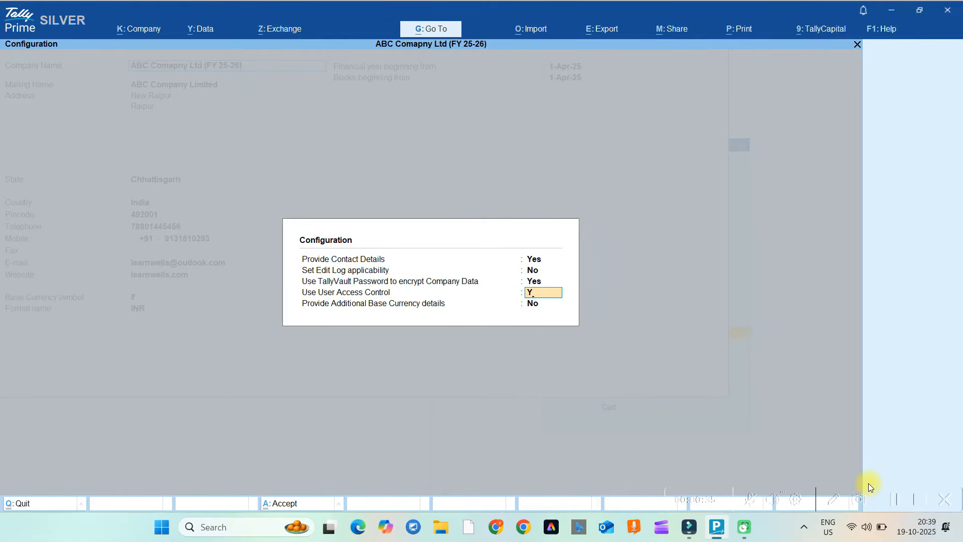
pyautogui.press('Return')
pyautogui.press('Return')
pyautogui.write('y')
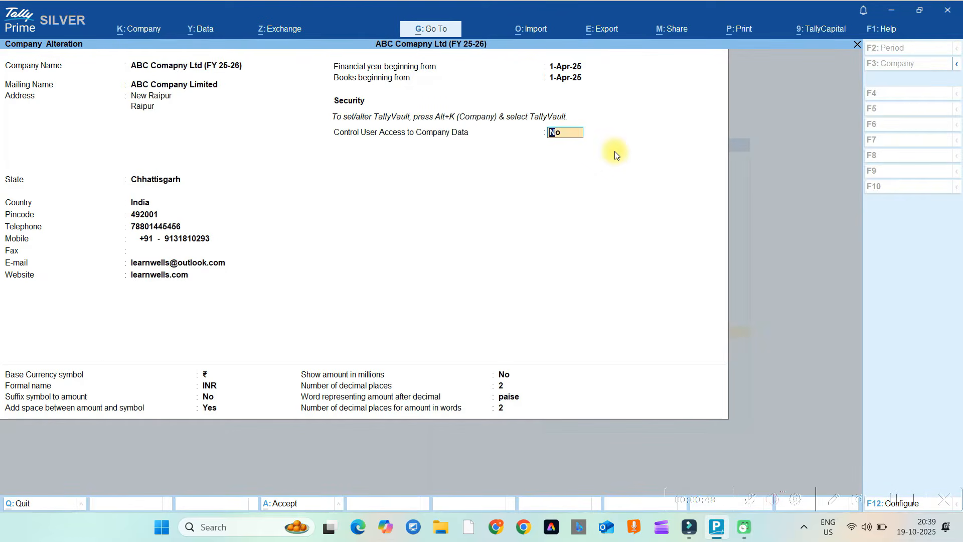
# Enter the administrator username and the password twice, and confirm.
pyautogui.press('Return')
pyautogui.write('ASHISH')
pyautogui.press('Return')
pyautogui.write('***')
pyautogui.press('Return')
pyautogui.write('***')
pyautogui.press('Return')
pyautogui.press('Return')
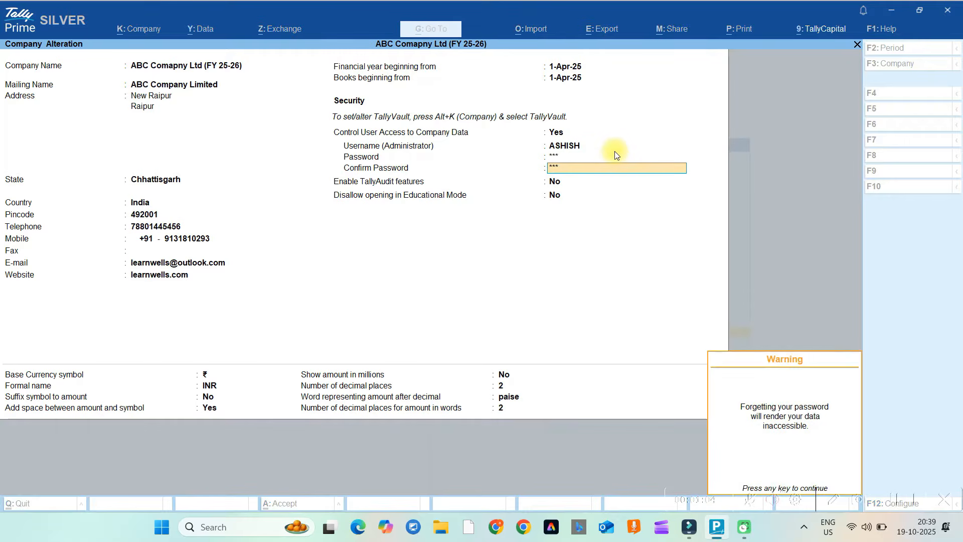
pyautogui.write('y')
pyautogui.press('Return')
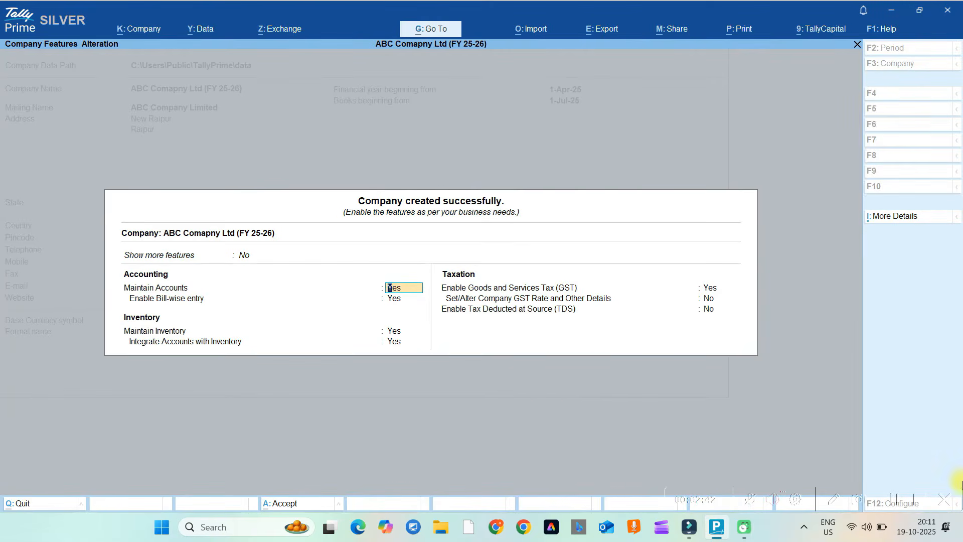
# Set Show more features and Show all features to Yes in the company features.
pyautogui.press('Escape')
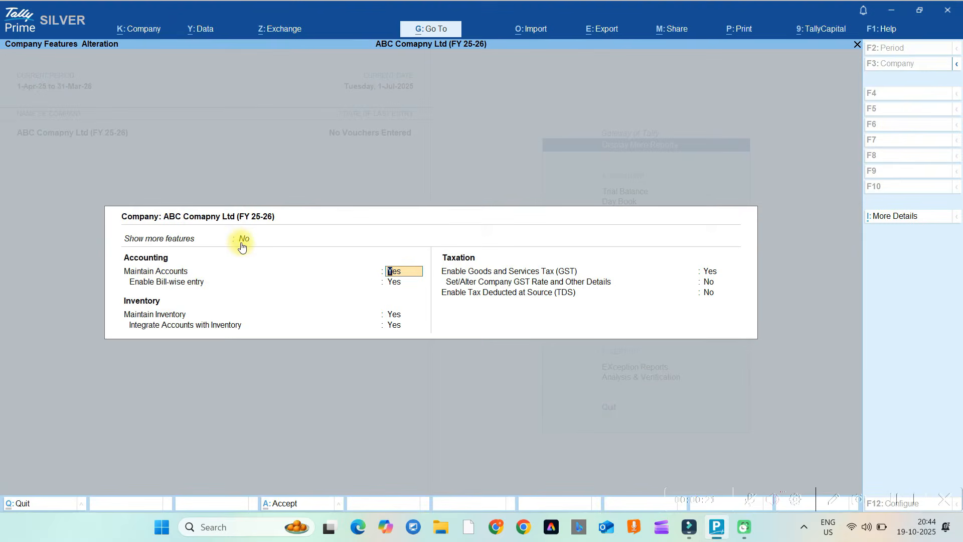
pyautogui.click(203, 213)
pyautogui.press('Down')
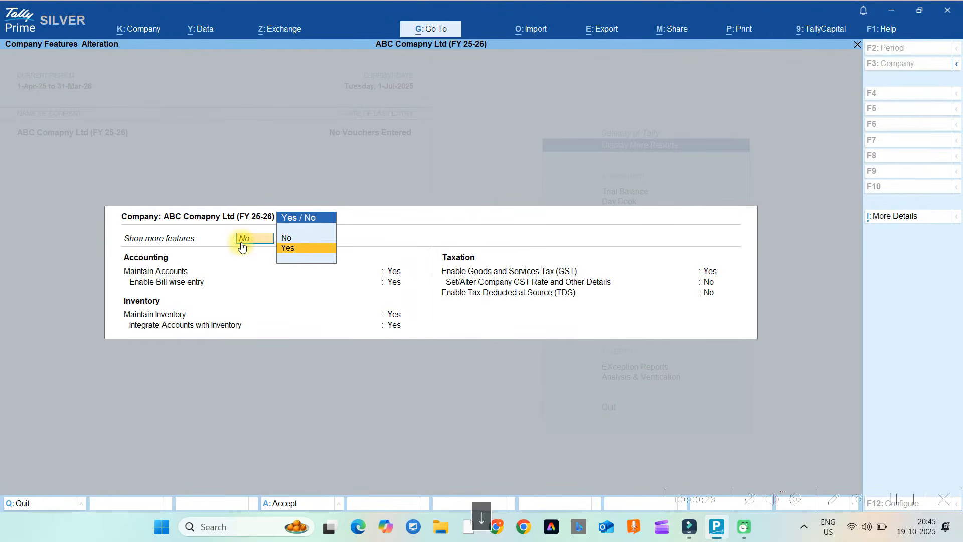
pyautogui.press('Return')
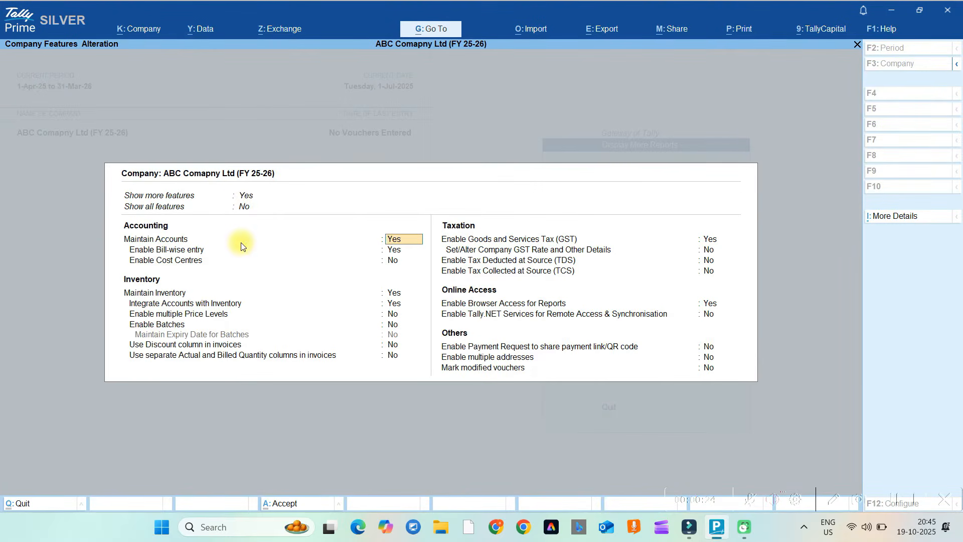
pyautogui.click(243, 209)
pyautogui.press('Down')
pyautogui.press('Return')
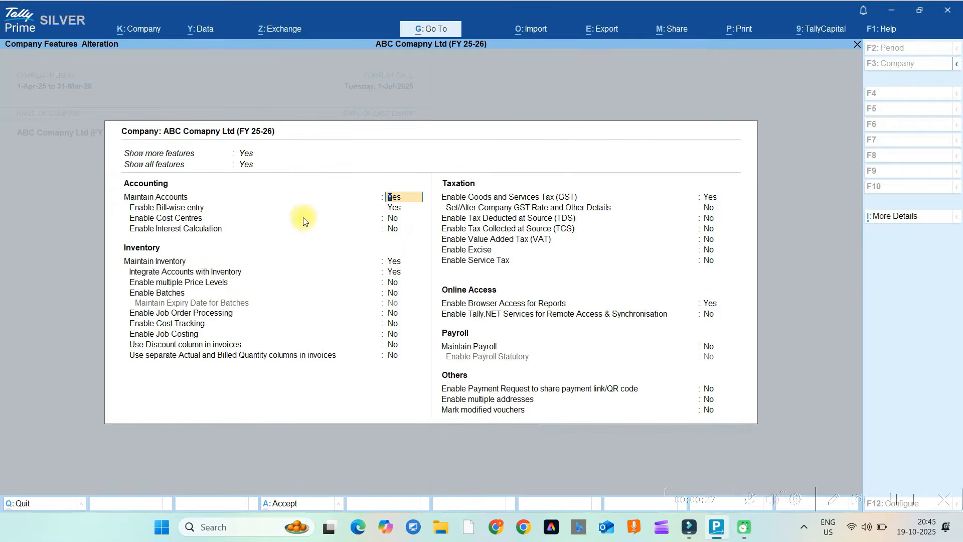
pyautogui.press('Return')
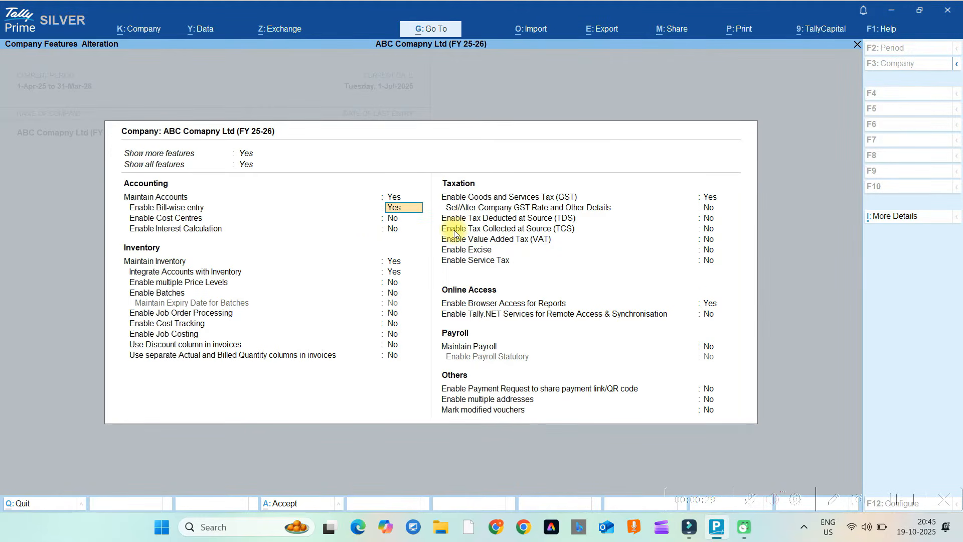
pyautogui.press('Return')
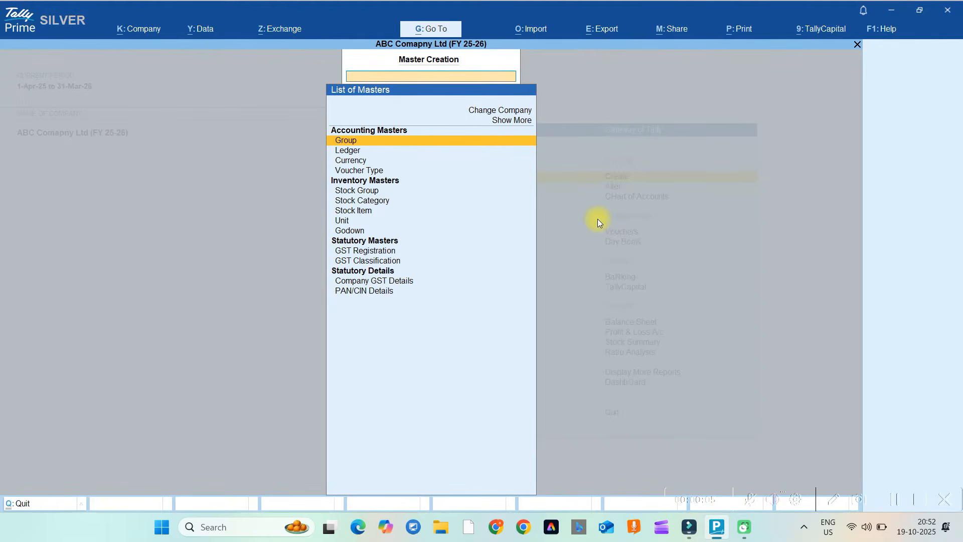
# Start creating a Cost Centre and enable the cost centres feature.
pyautogui.write('COST')
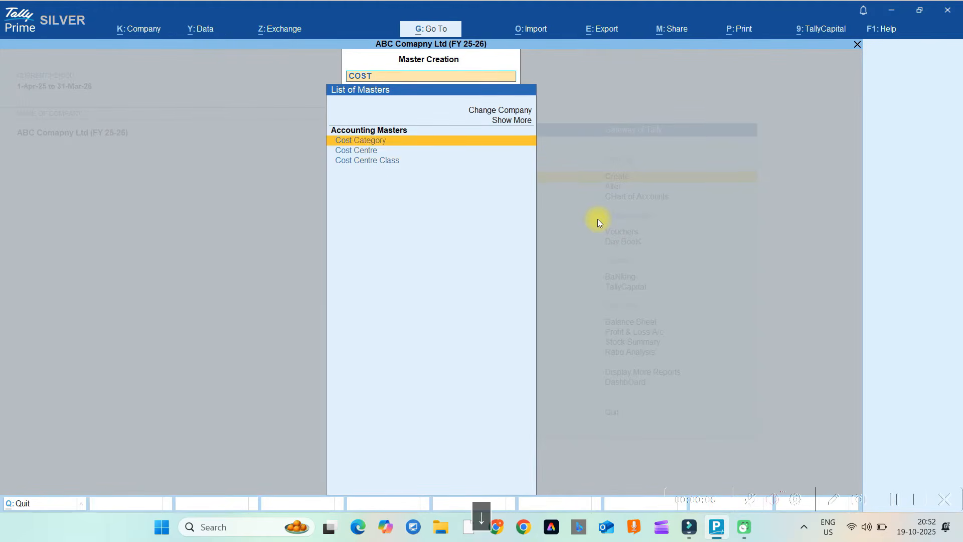
pyautogui.press('Down')
pyautogui.press('Return')
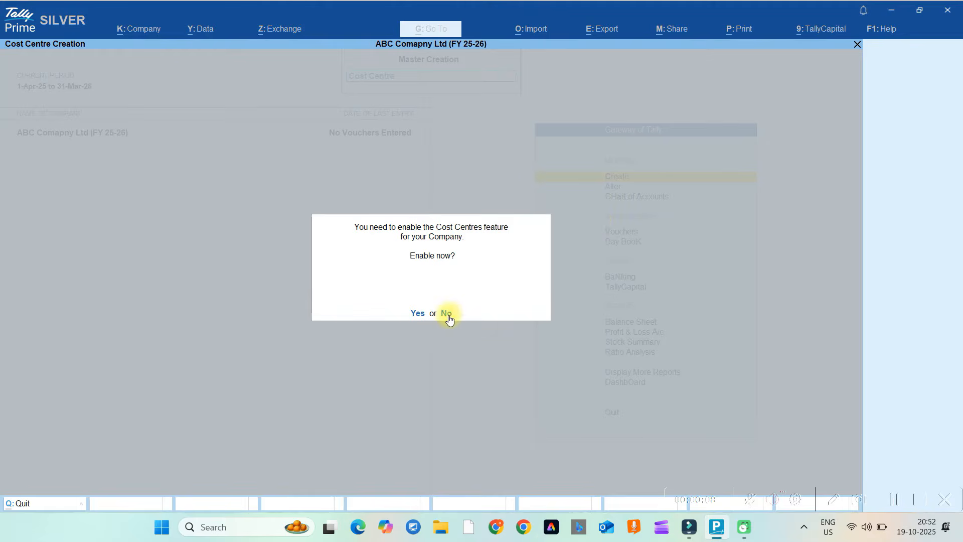
pyautogui.click(419, 316)
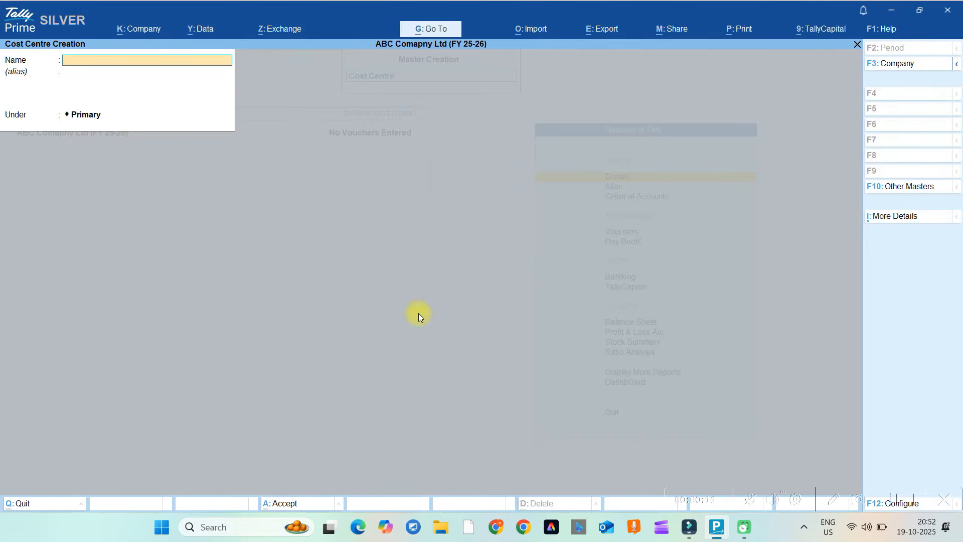
# Name the cost centre ABC, then abandon it without saving.
pyautogui.write('ABC')
pyautogui.press('Return')
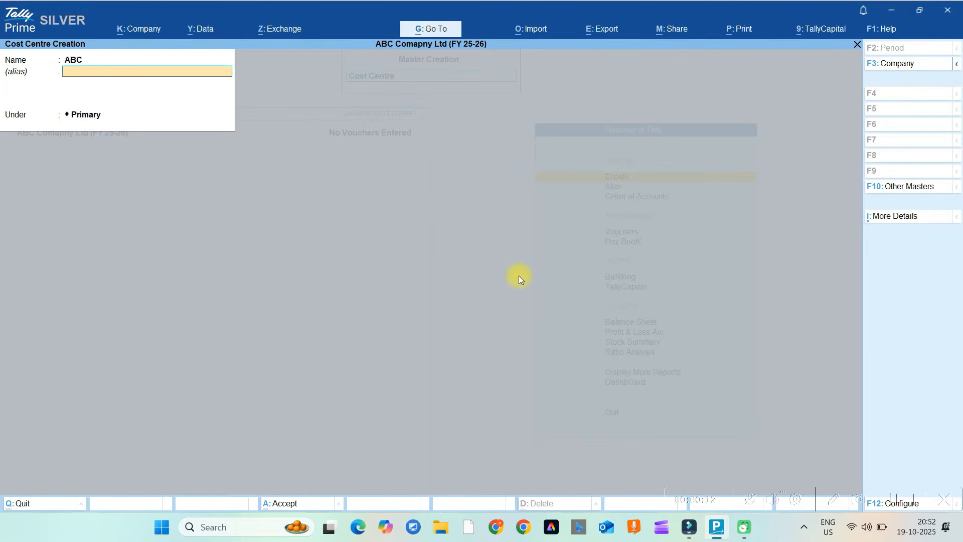
pyautogui.press('Return')
pyautogui.press('Return')
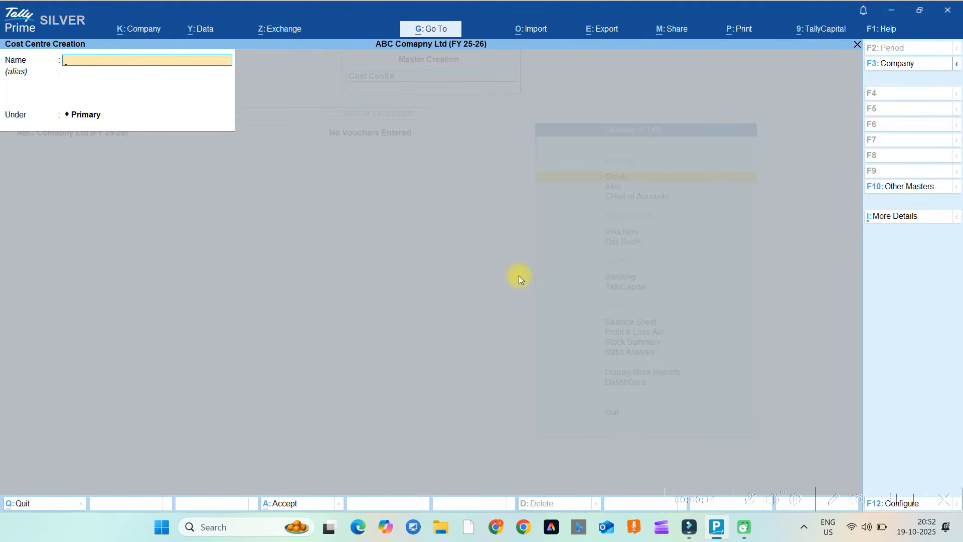
pyautogui.press('Escape')
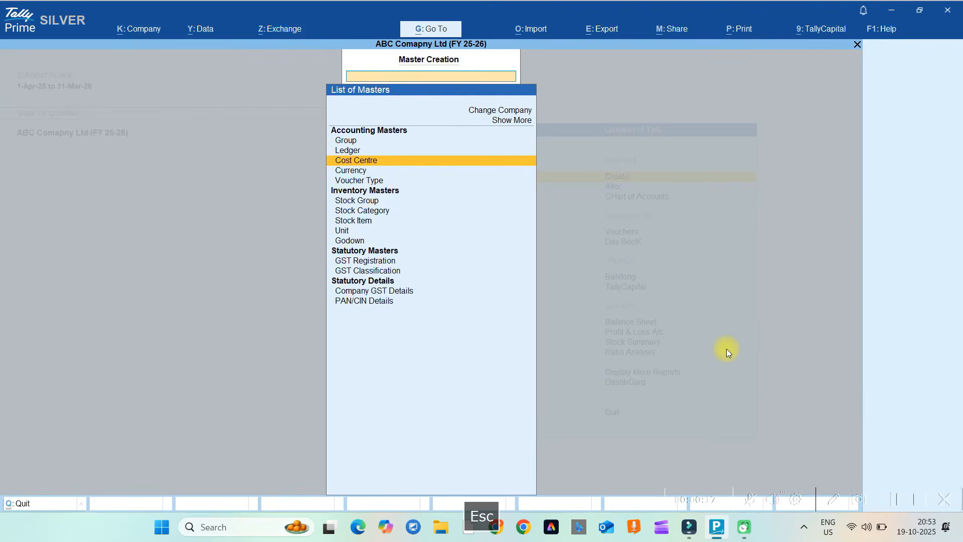
pyautogui.click(920, 502)
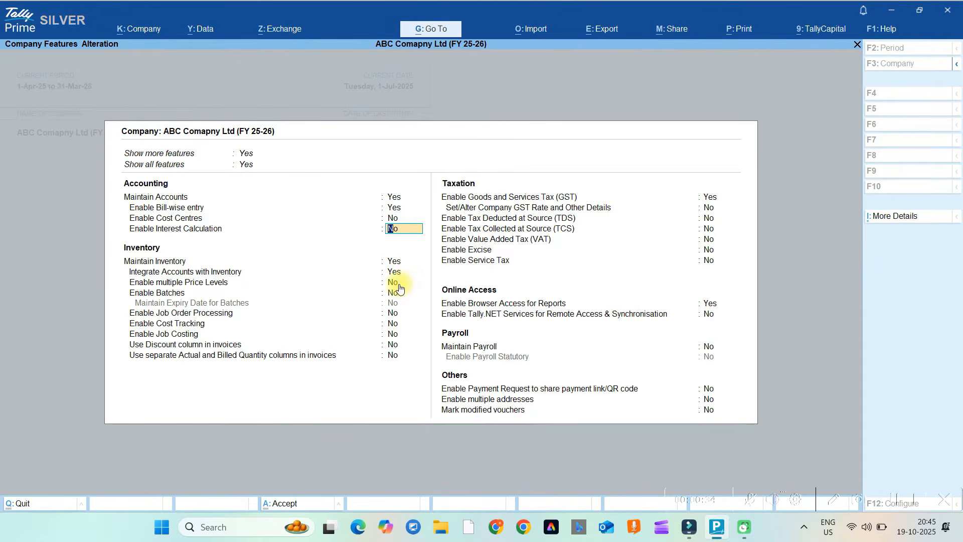
pyautogui.press('Down')
pyautogui.press('Down')
pyautogui.press('Down')
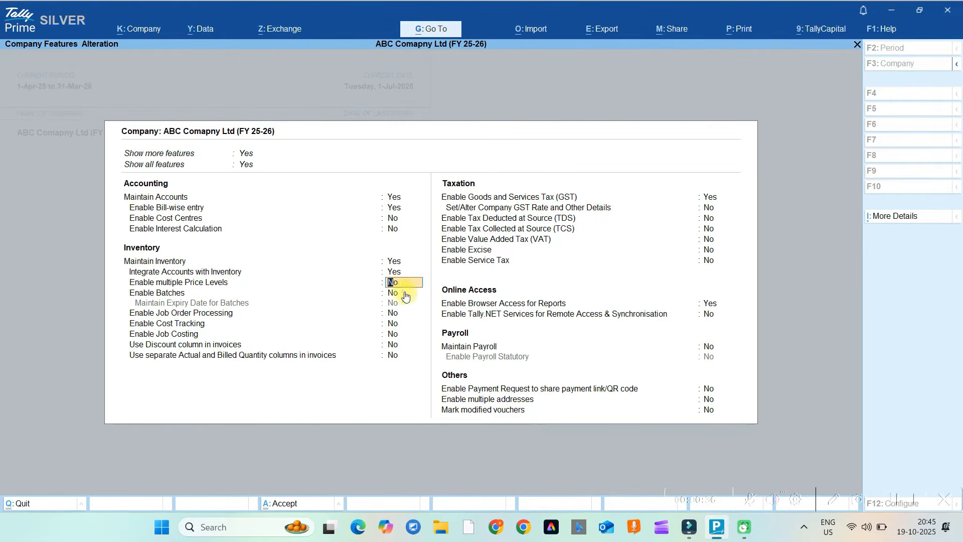
pyautogui.press('Down')
pyautogui.press('Down')
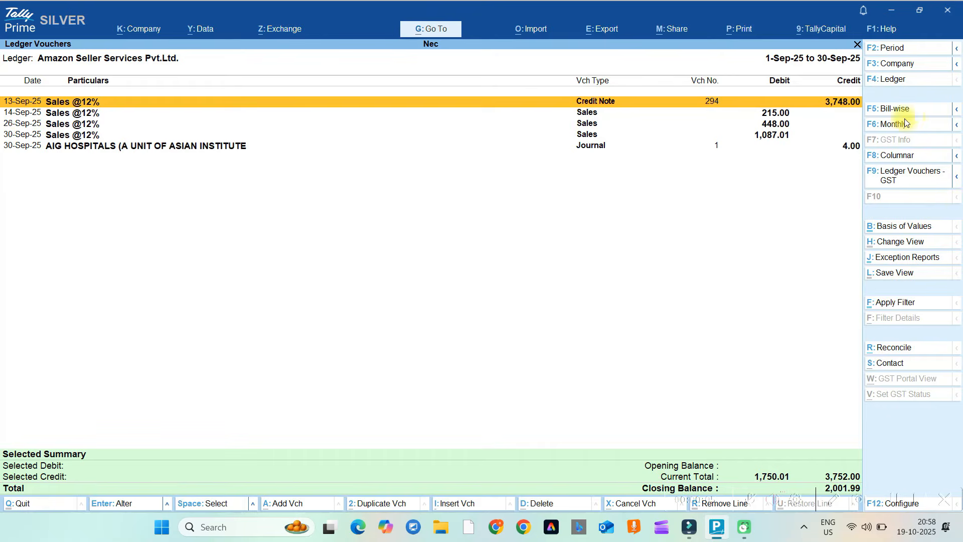
# Show the Amazon Seller Services ledger bill-wise and move through its pending bills.
pyautogui.click(901, 109)
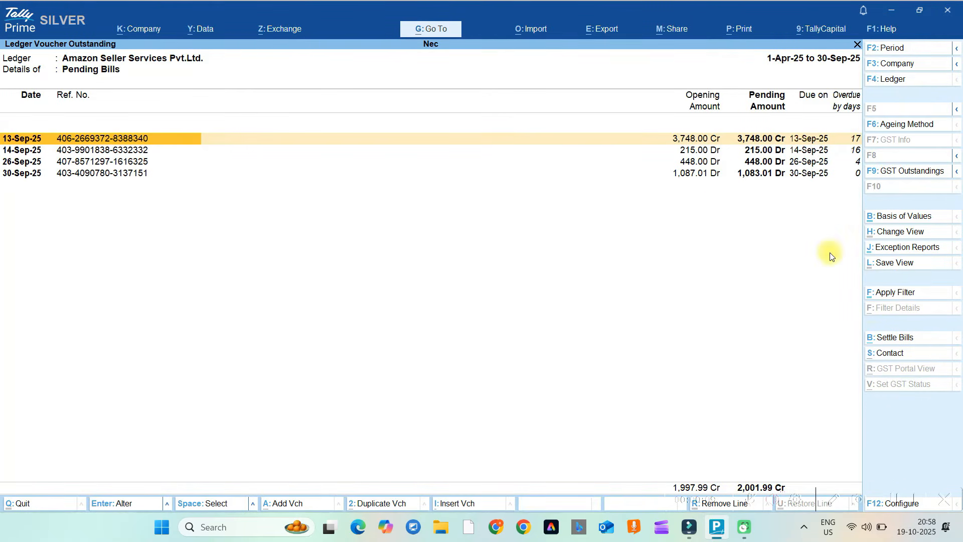
pyautogui.press('Down')
pyautogui.press('Down')
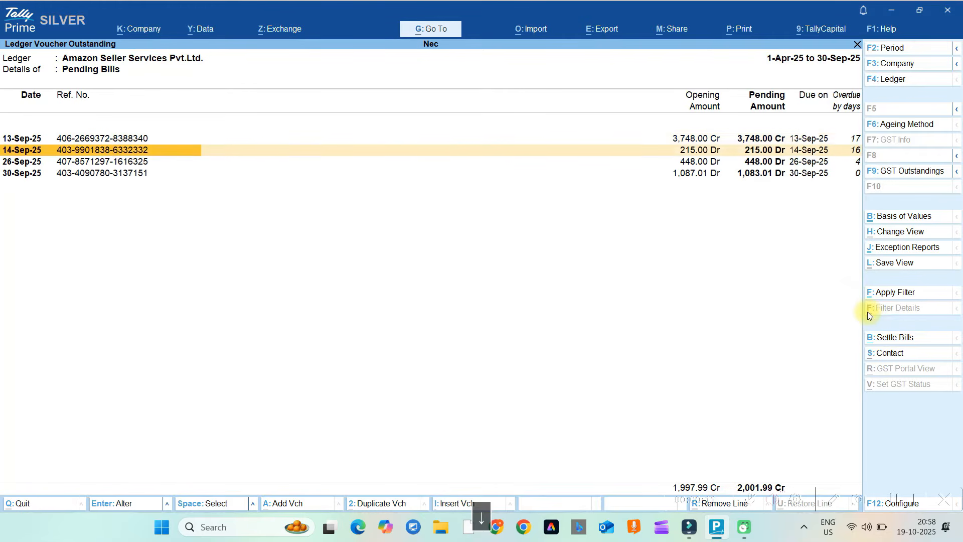
pyautogui.press('Down')
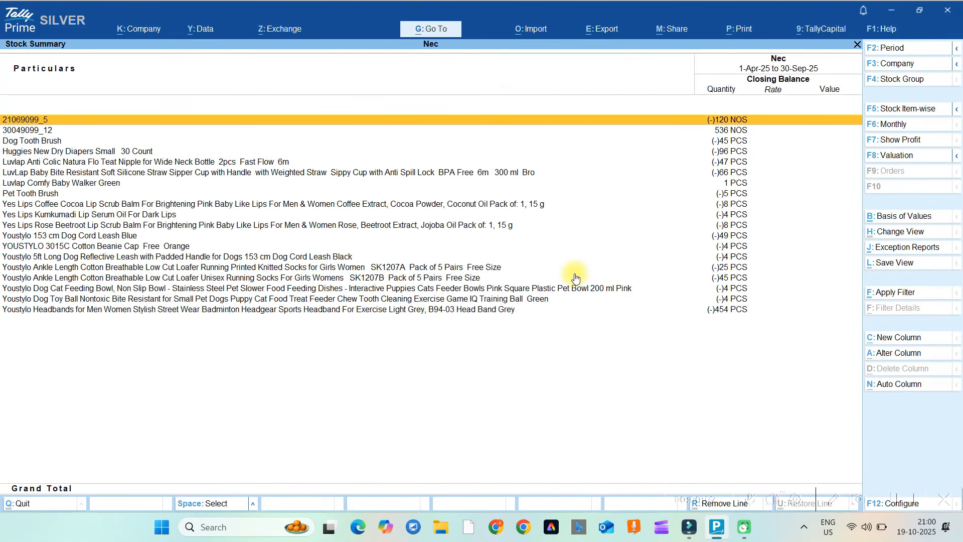
# Drill from Profit & Loss into Sales Accounts and the Local Sales@12% monthly summary.
pyautogui.press('Escape')
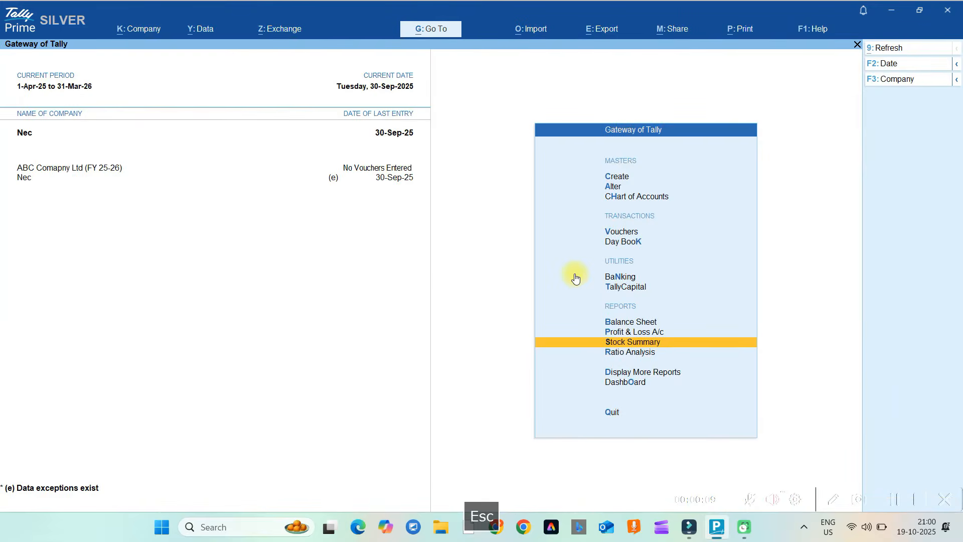
pyautogui.press('p')
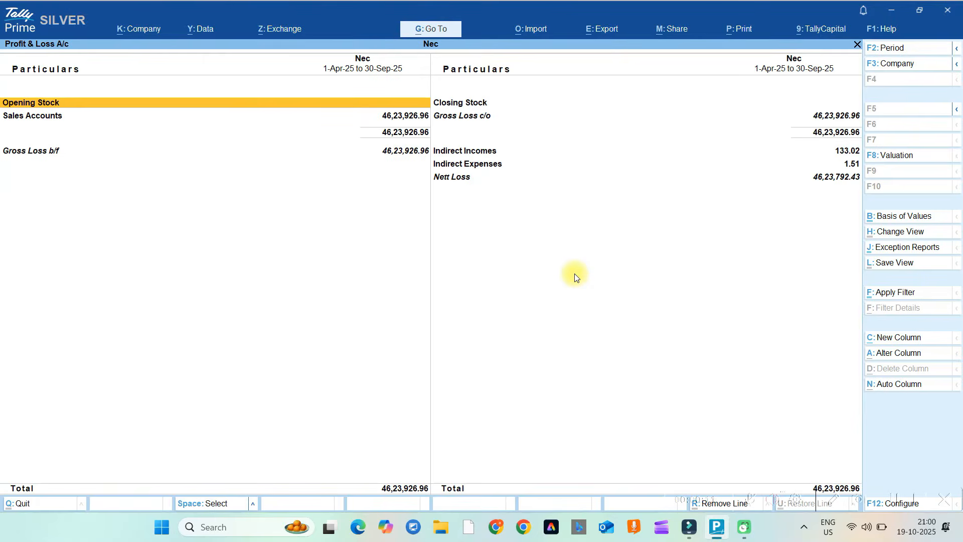
pyautogui.press('Right')
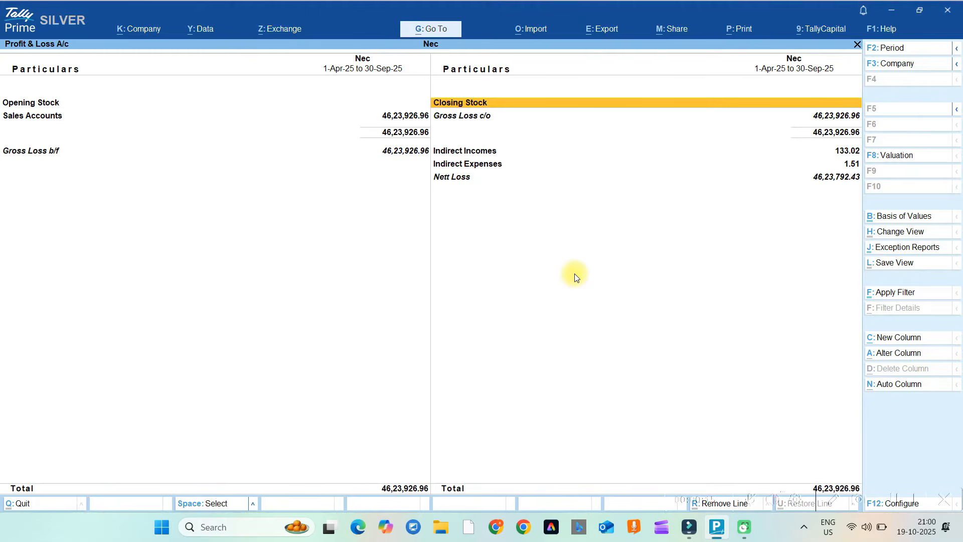
pyautogui.press('Down')
pyautogui.press('Left')
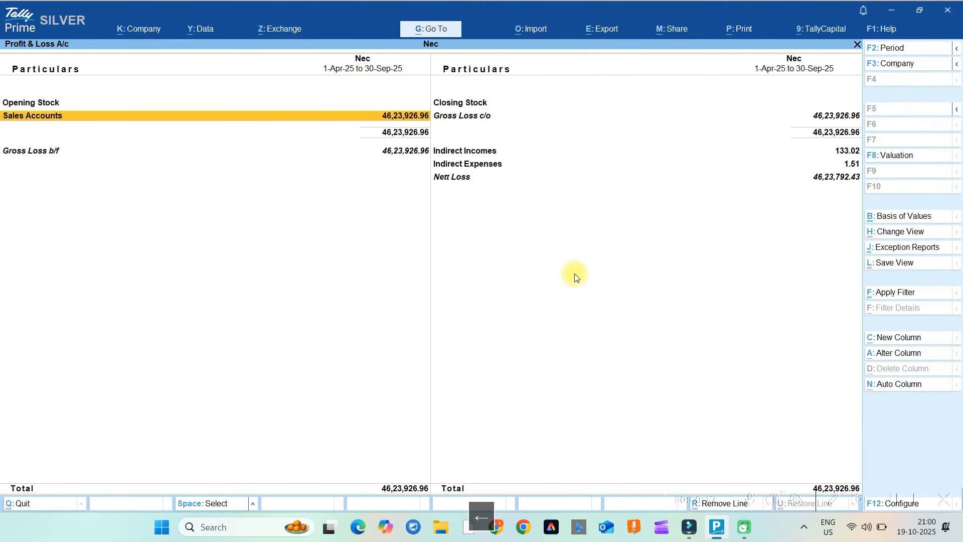
pyautogui.press('Return')
pyautogui.press('Return')
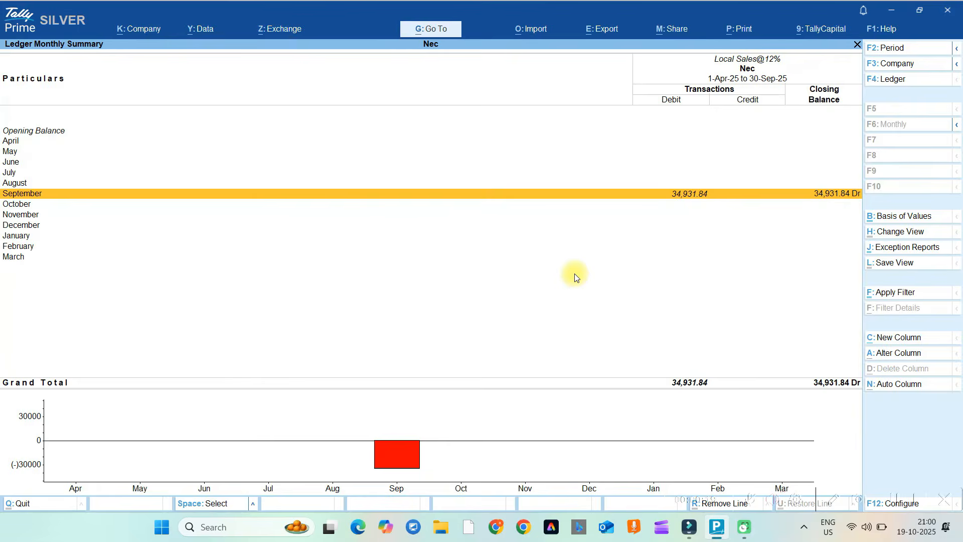
pyautogui.press('Return')
pyautogui.press('Return')
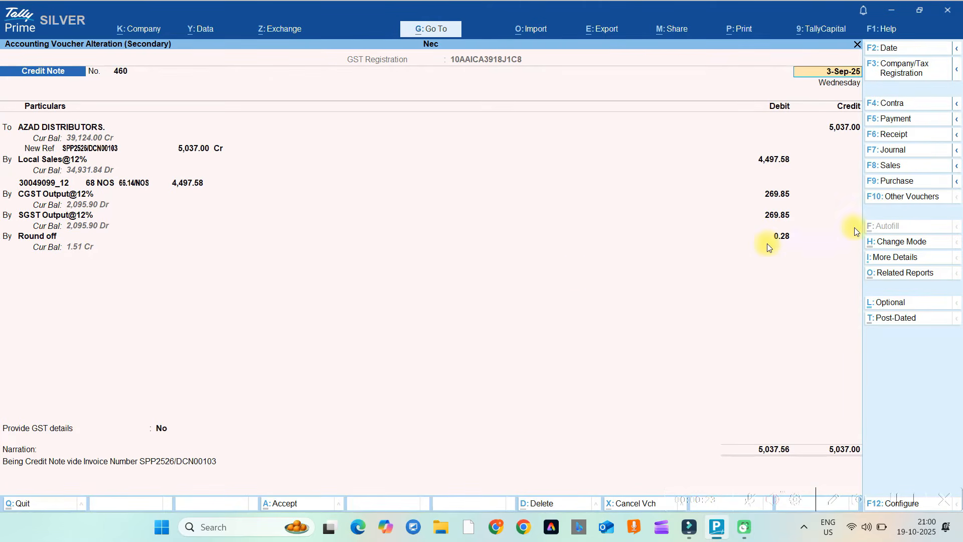
# Switch credit note 460 to Item Invoice mode.
pyautogui.click(891, 245)
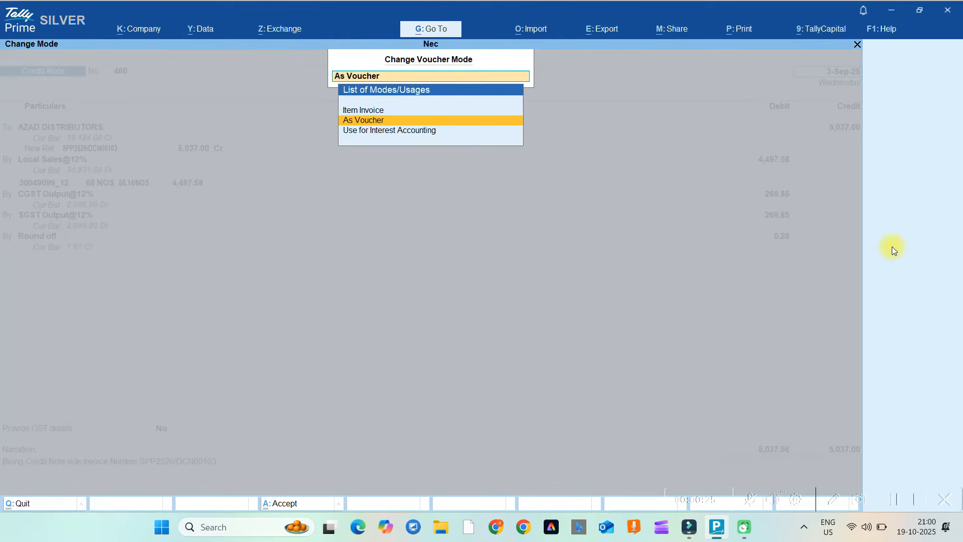
pyautogui.press('Up')
pyautogui.press('Return')
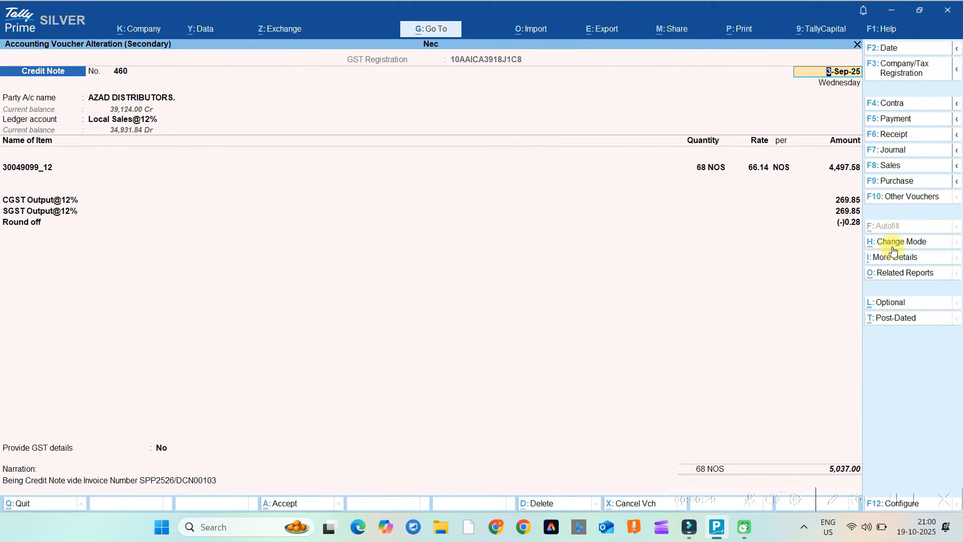
# Open stock item 30049099_12's alteration to review HSN 30049099 and 12% GST, then quit unchanged.
pyautogui.click(722, 175)
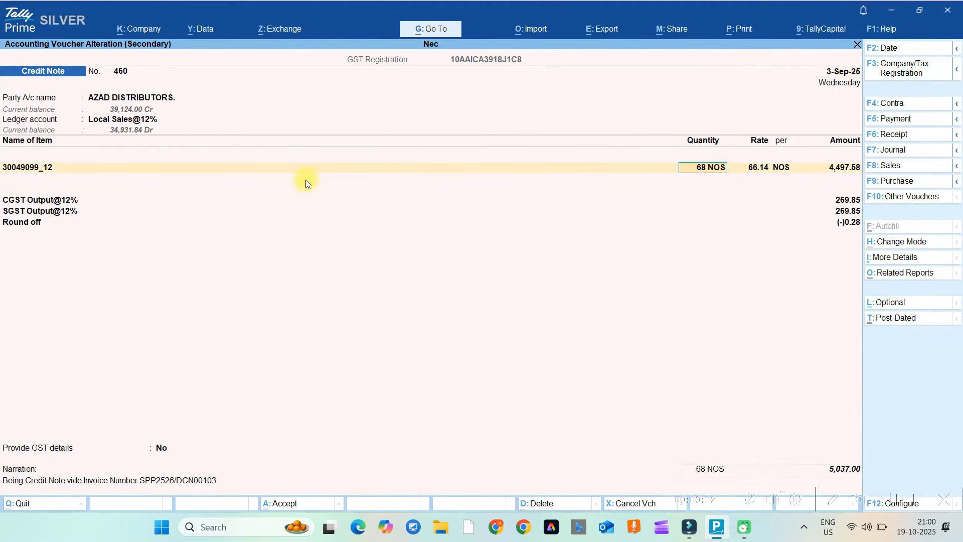
pyautogui.click(35, 168)
pyautogui.hotkey('ctrl', 'Return')
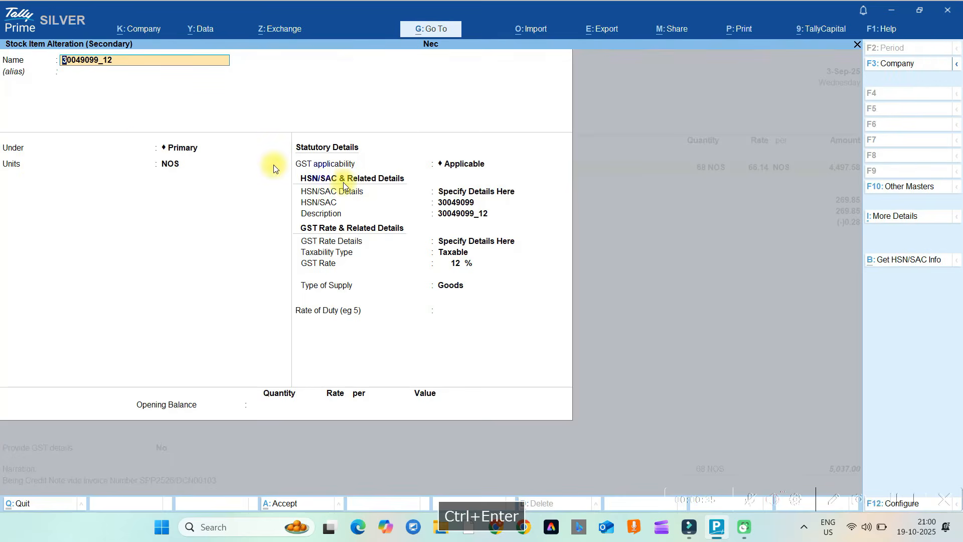
pyautogui.press('Escape')
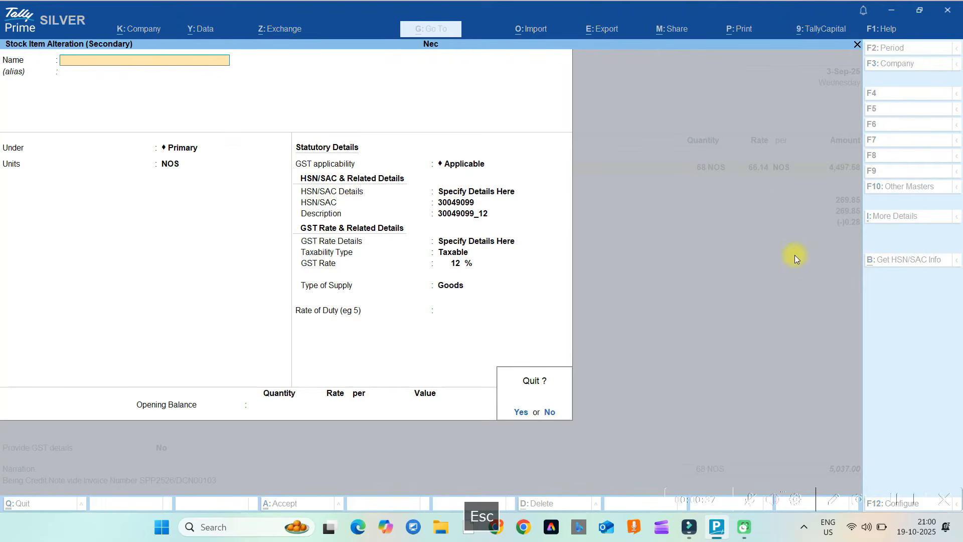
pyautogui.press('Escape')
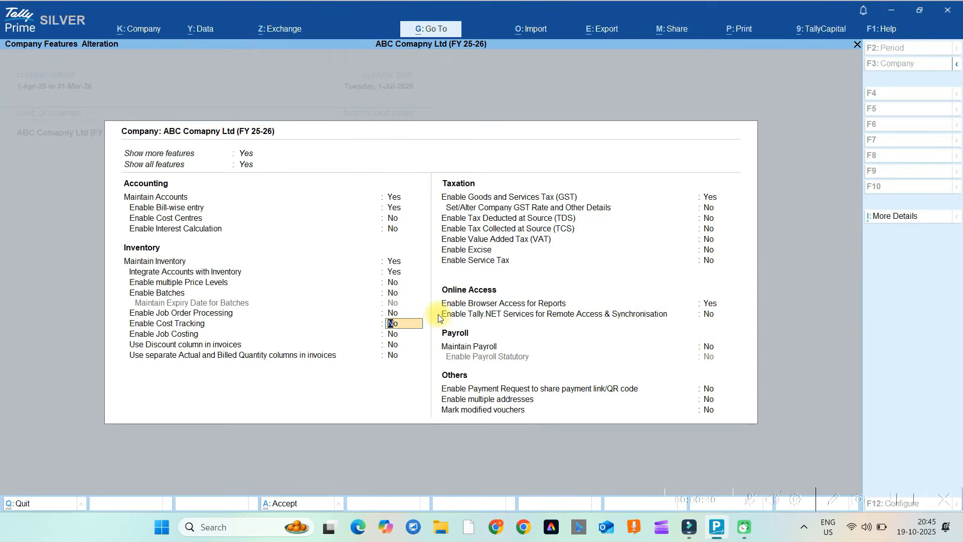
# Keep GST enabled and enter registration details: state Chhattisgarh and the company's GSTIN.
pyautogui.press('Return')
pyautogui.press('Return')
pyautogui.press('Return')
pyautogui.press('Return')
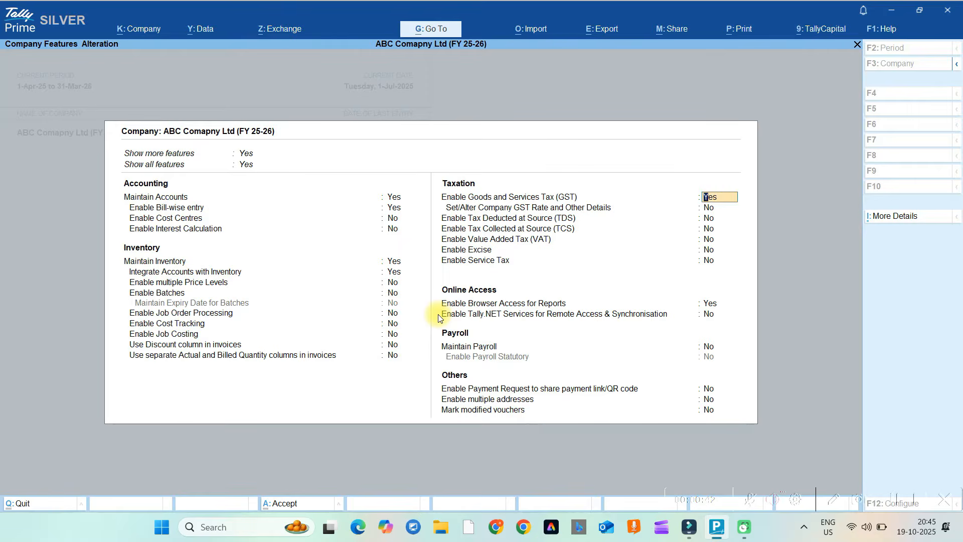
pyautogui.press('Return')
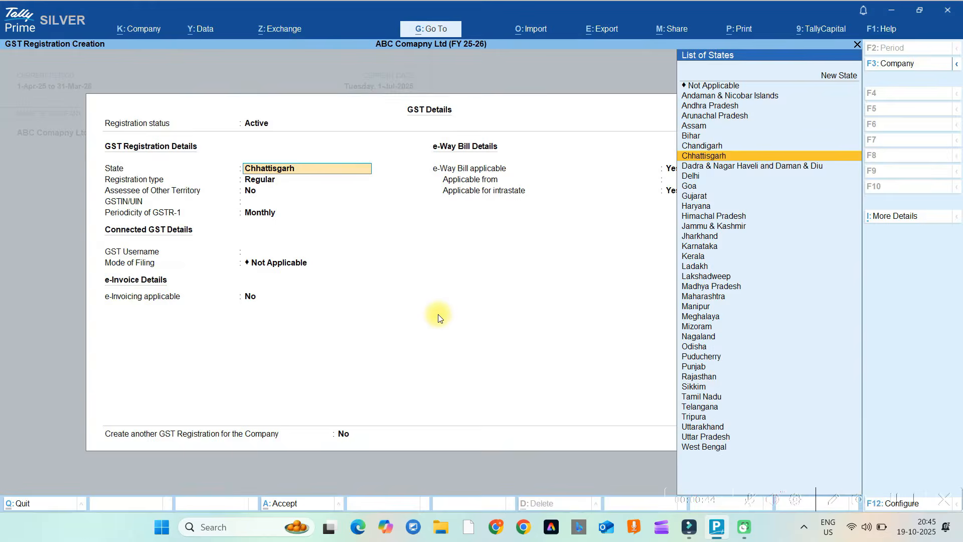
pyautogui.press('Return')
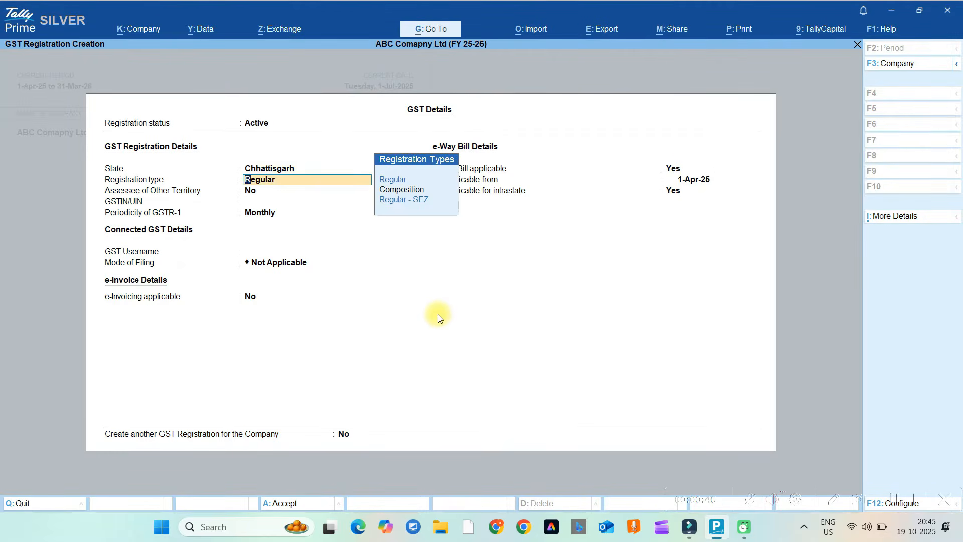
pyautogui.press('Return')
# Keep Regular registration, save the GST details, and set 'Set/Alter Company GST Rate and Other Details' to Yes.
pyautogui.press('Return')
pyautogui.write('2')
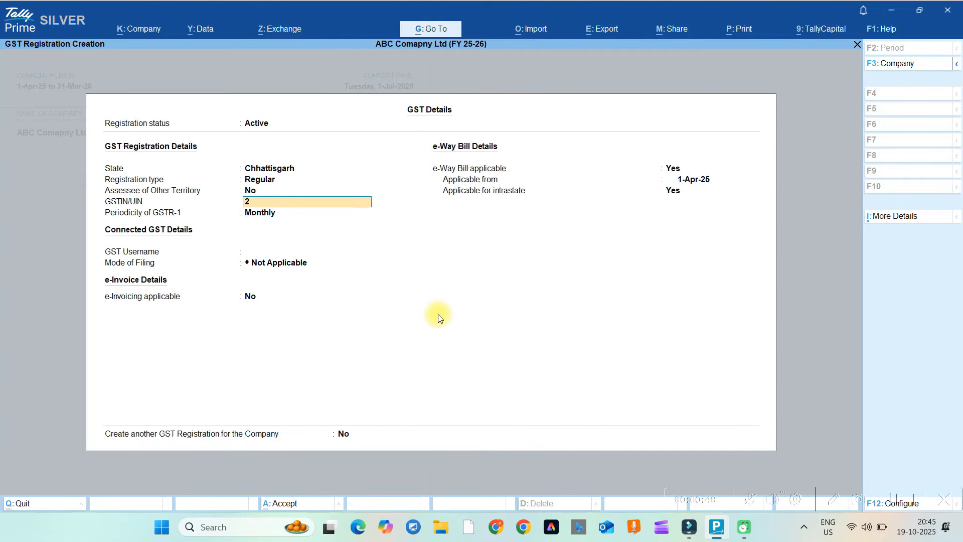
pyautogui.press('Return')
pyautogui.press('Return')
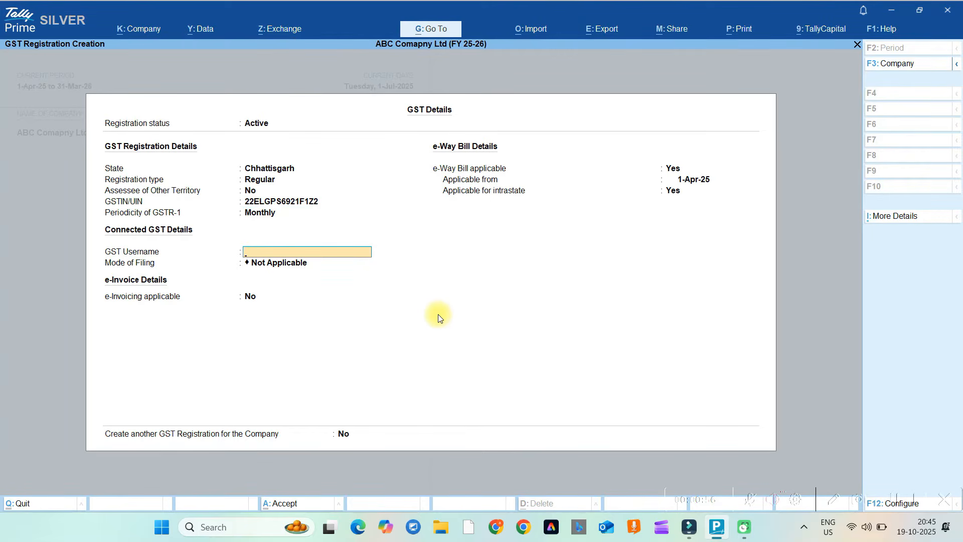
pyautogui.press('Return')
pyautogui.press('Return')
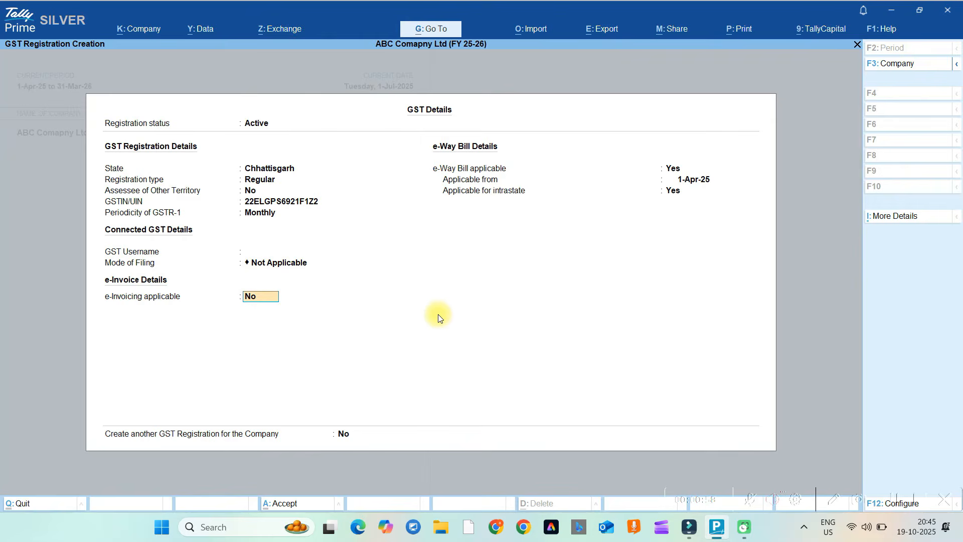
pyautogui.press('Return')
pyautogui.press('Return')
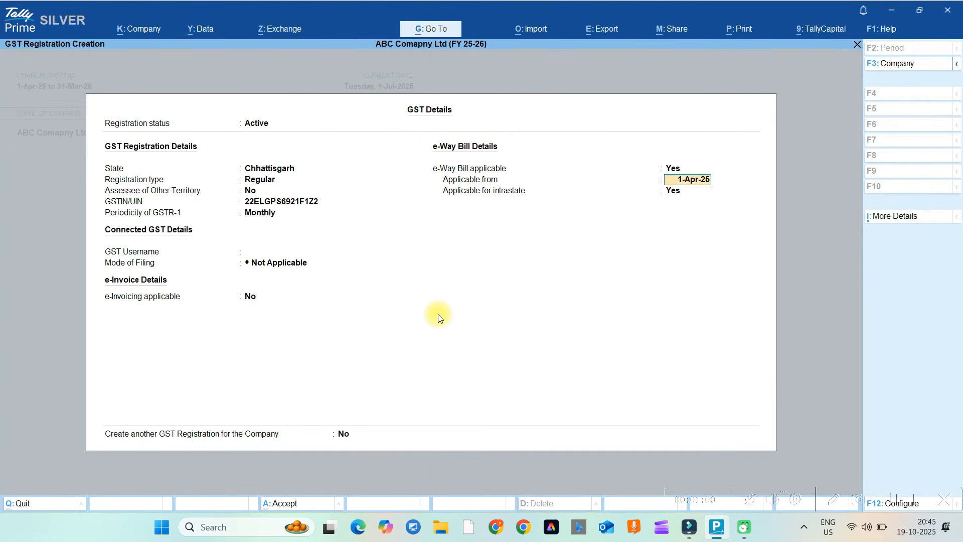
pyautogui.press('Return')
pyautogui.press('Return')
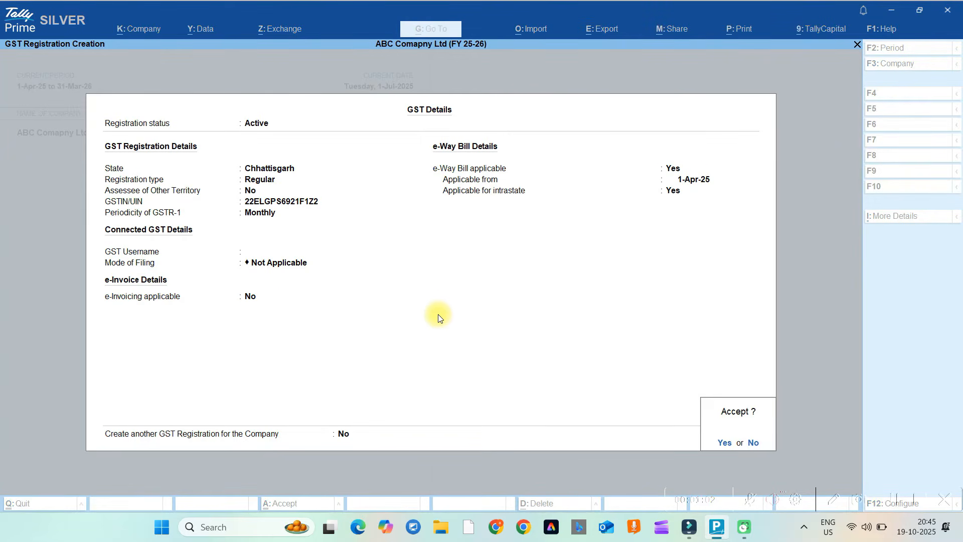
pyautogui.press('Return')
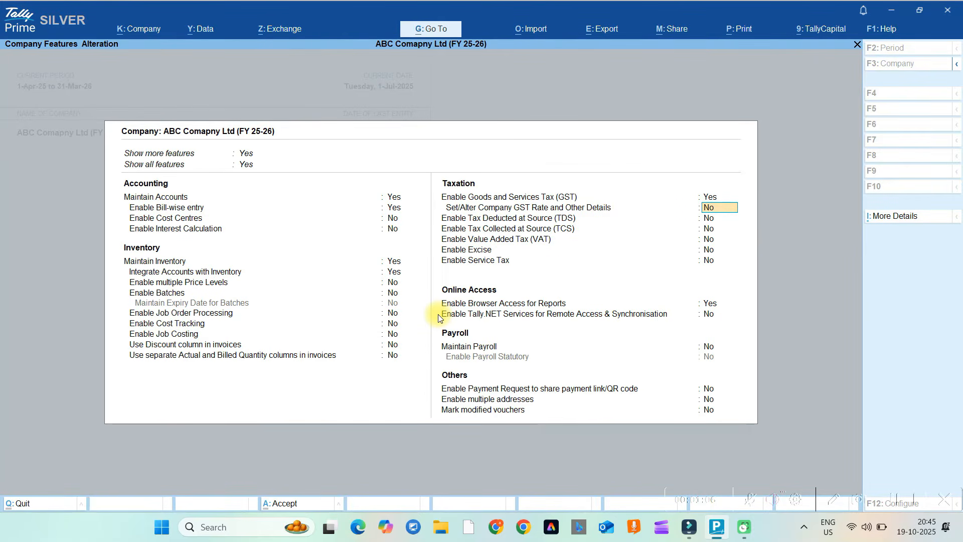
pyautogui.write('y')
pyautogui.press('Return')
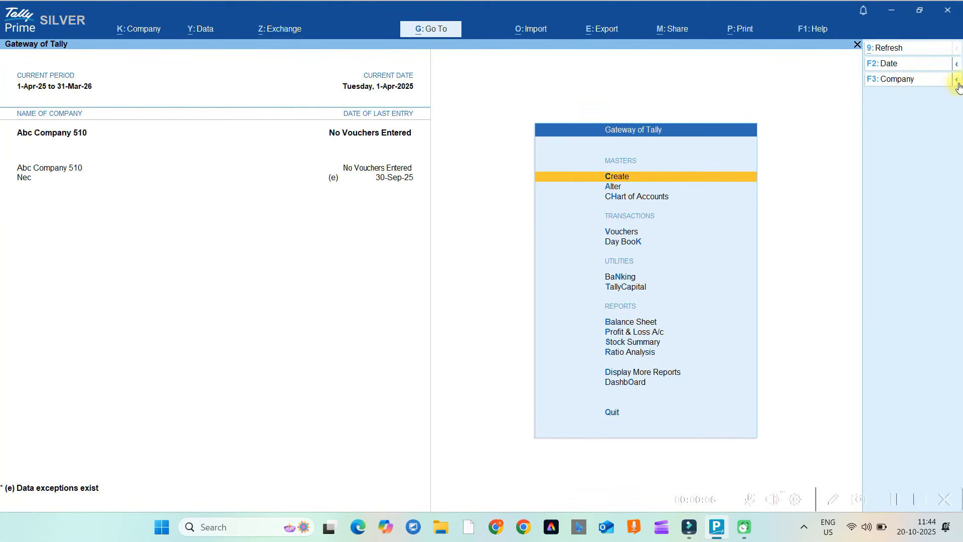
# Use Shut Company to close Nec, leaving Abc Company 510 loaded.
pyautogui.click(957, 80)
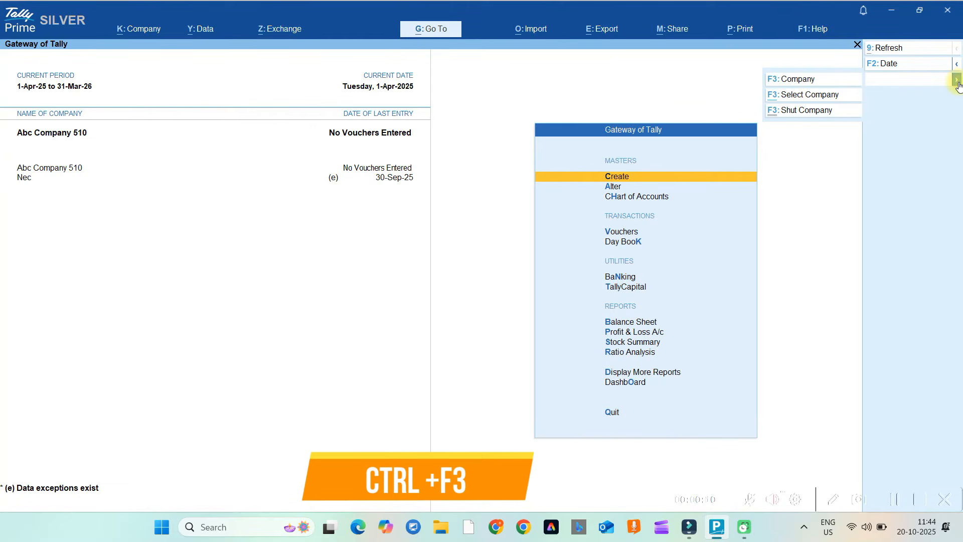
pyautogui.click(798, 113)
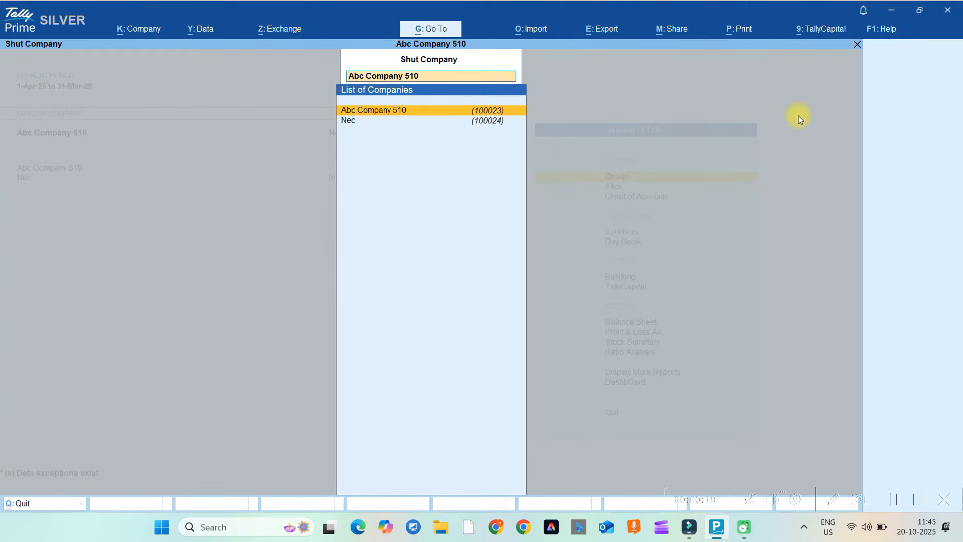
pyautogui.press('Down')
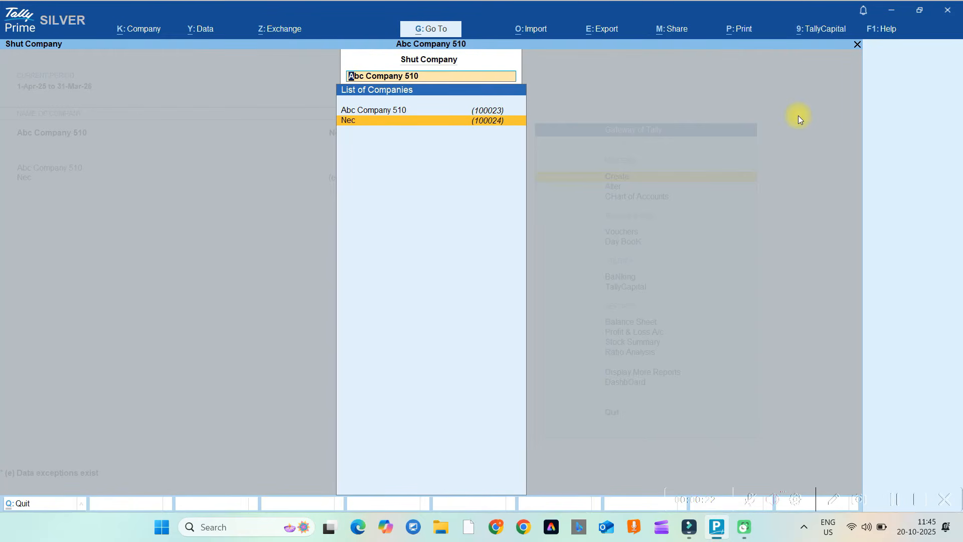
pyautogui.press('Return')
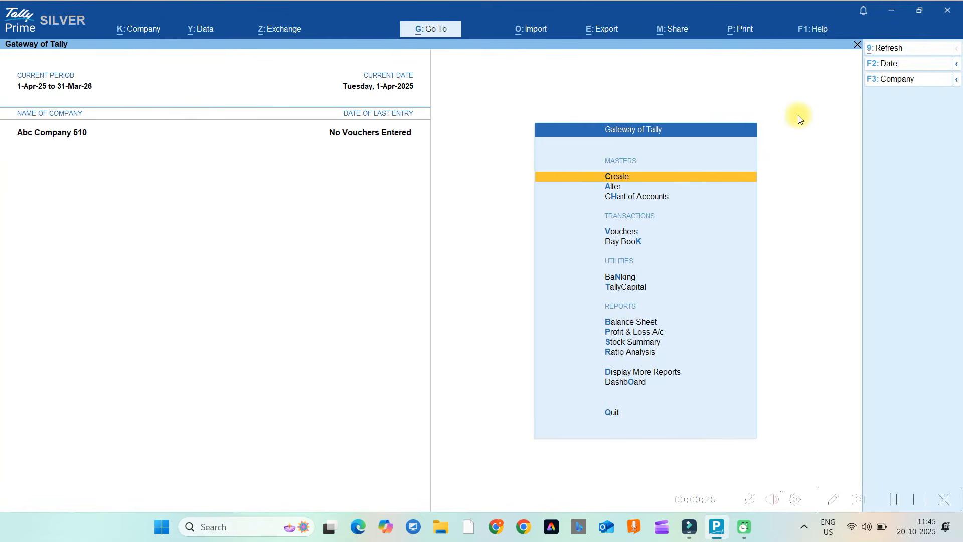
# Shut Abc Company 510 and log into ABC Comapny Ltd (FY 25-26) with its password.
pyautogui.click(956, 84)
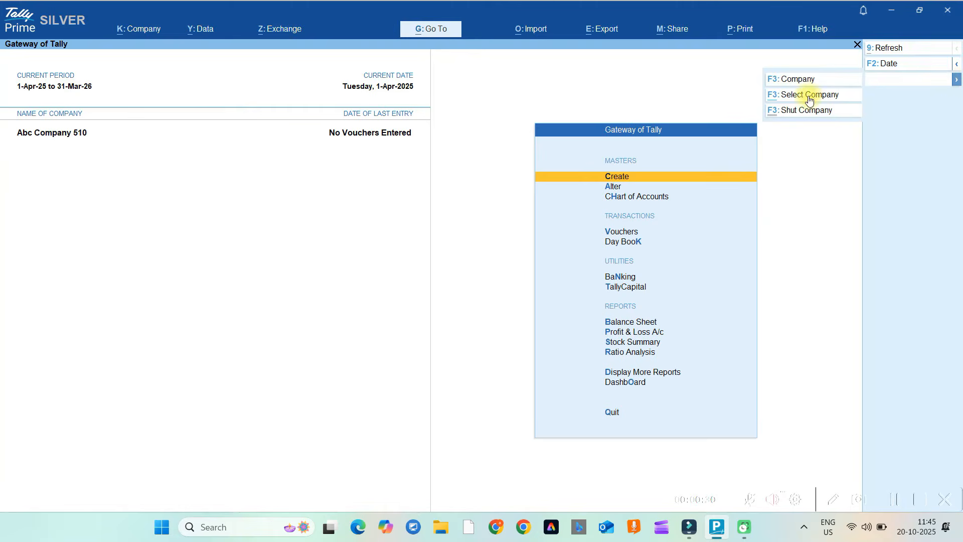
pyautogui.click(788, 114)
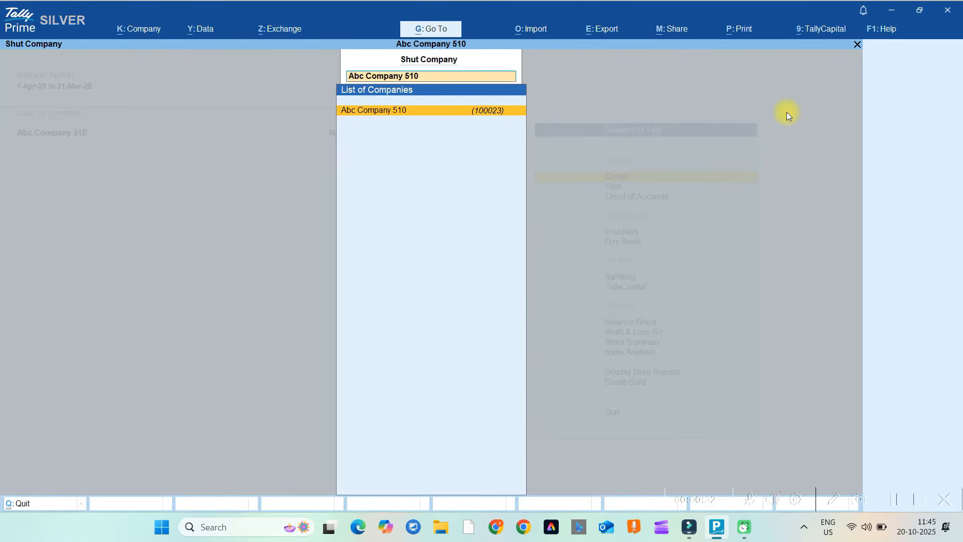
pyautogui.press('Return')
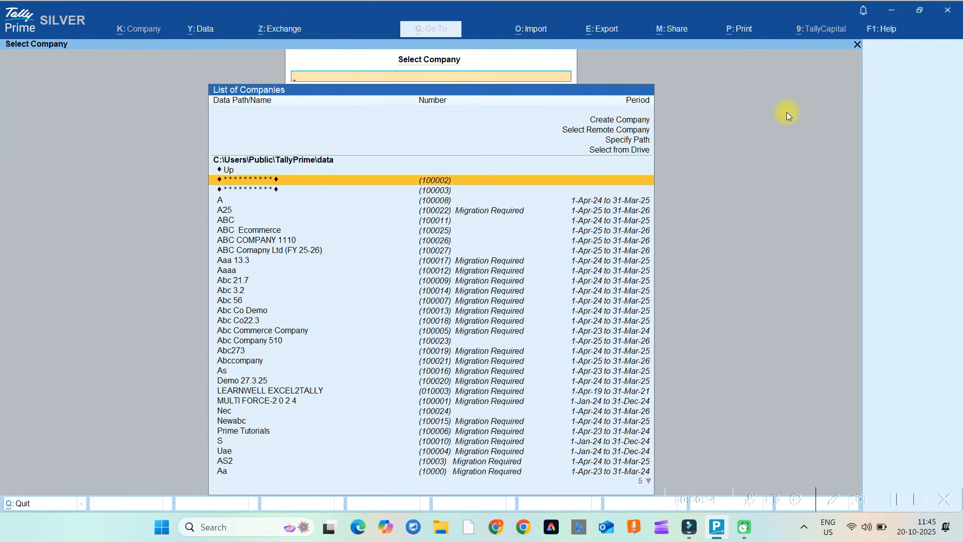
pyautogui.click(283, 253)
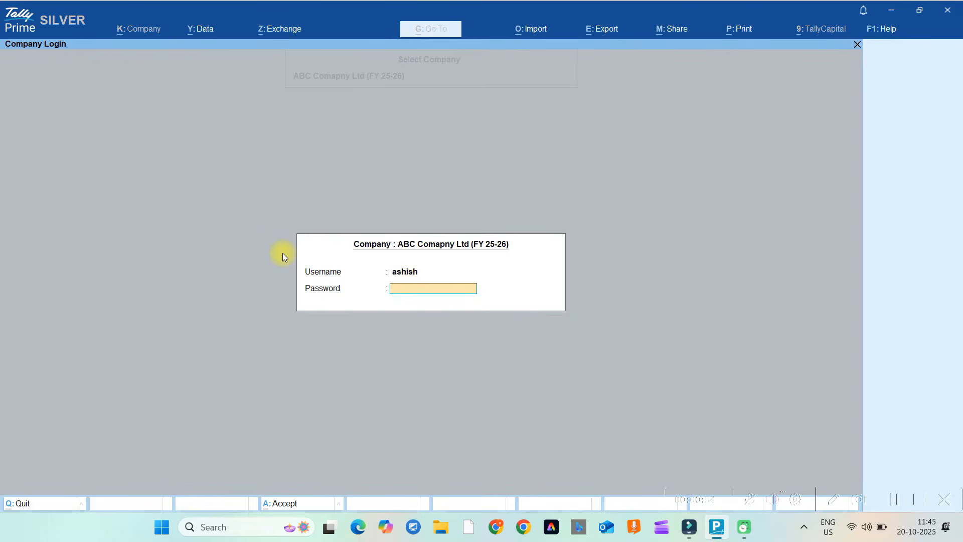
pyautogui.press('Return')
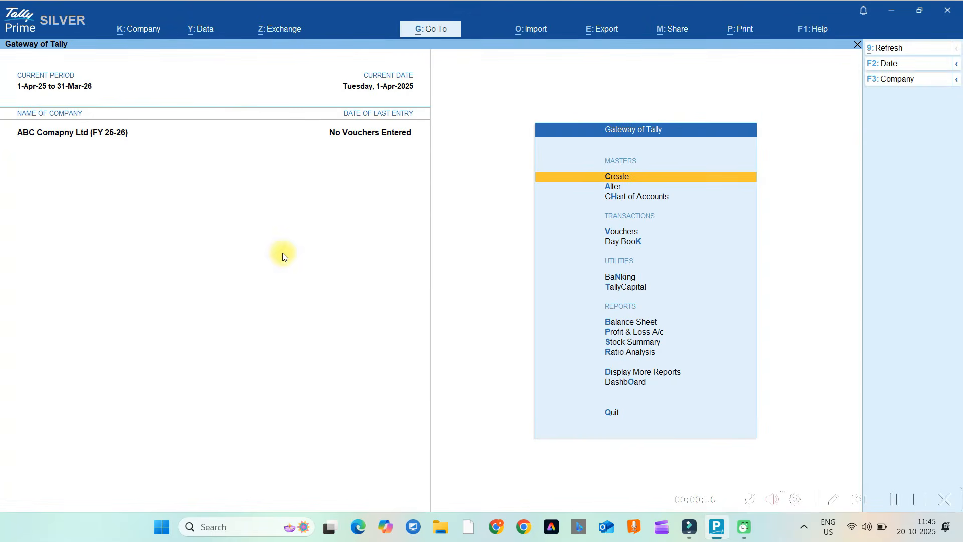
# Load Nec from the List of Companies (Alt+F3) alongside ABC Comapny Ltd.
pyautogui.moveTo(916, 80)
pyautogui.hotkey('alt', 'F3')
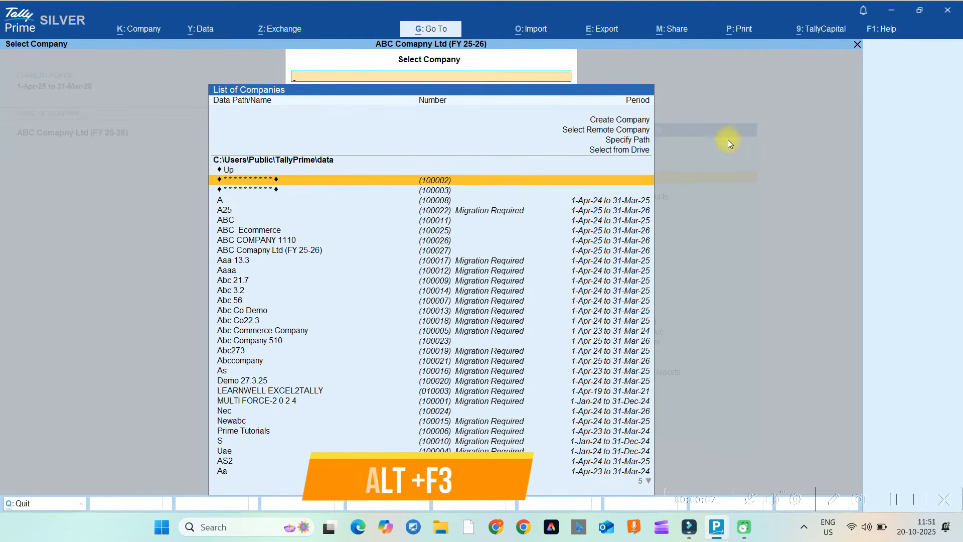
pyautogui.press('Down')
pyautogui.press('Down')
pyautogui.press('Down')
pyautogui.press('Down')
pyautogui.press('Down')
pyautogui.press('Down')
pyautogui.press('Down')
pyautogui.press('Down')
pyautogui.press('Down')
pyautogui.press('Down')
pyautogui.press('Down')
pyautogui.press('Down')
pyautogui.press('Down')
pyautogui.press('Down')
pyautogui.press('Down')
pyautogui.press('Down')
pyautogui.press('Down')
pyautogui.press('Down')
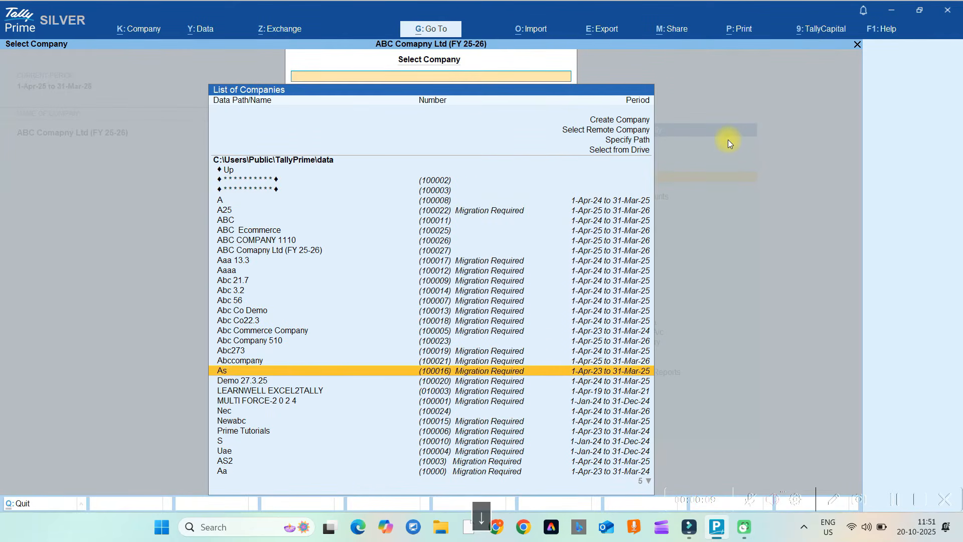
pyautogui.press('Down')
pyautogui.press('Down')
pyautogui.press('Down')
pyautogui.press('Down')
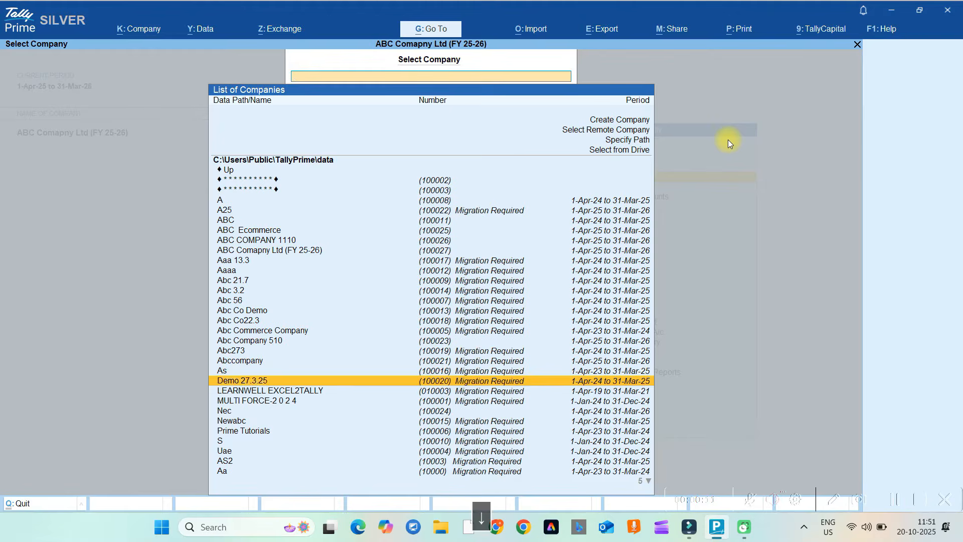
pyautogui.press('Return')
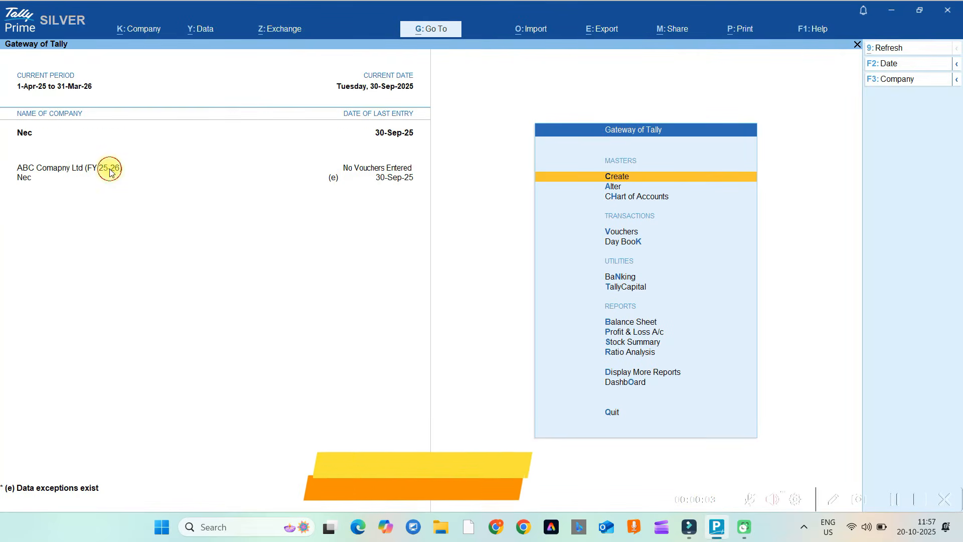
# Make ABC Comapny Ltd (FY 25-26) current and open it in Company Alteration.
pyautogui.click(111, 173)
pyautogui.hotkey('alt', 'k')
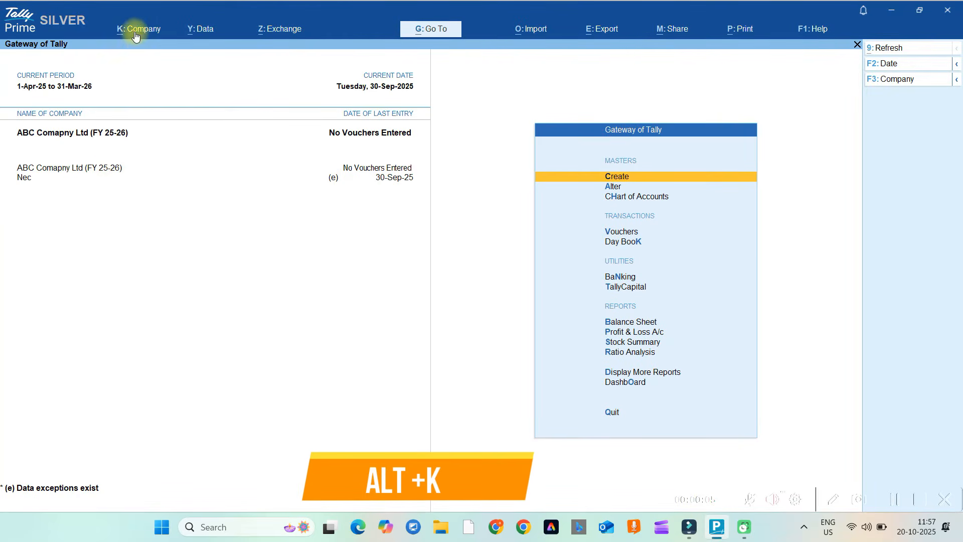
pyautogui.click(153, 36)
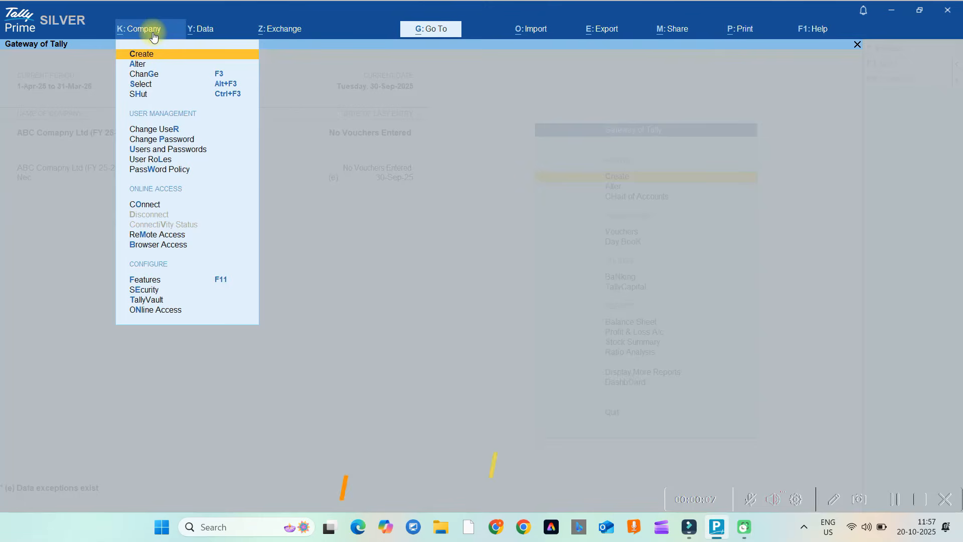
pyautogui.click(136, 63)
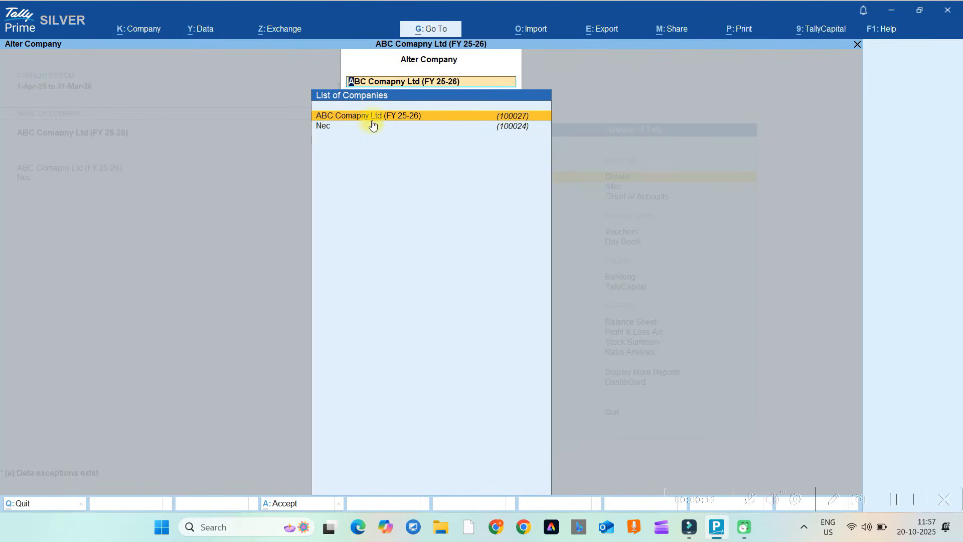
pyautogui.click(378, 116)
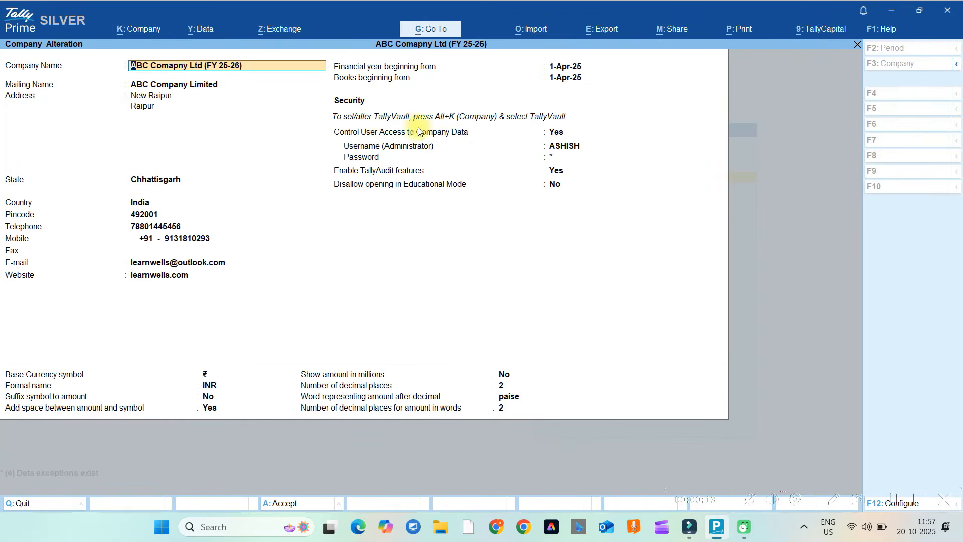
# Enter the company's new telephone number and save the alteration.
pyautogui.click(198, 239)
pyautogui.click(169, 228)
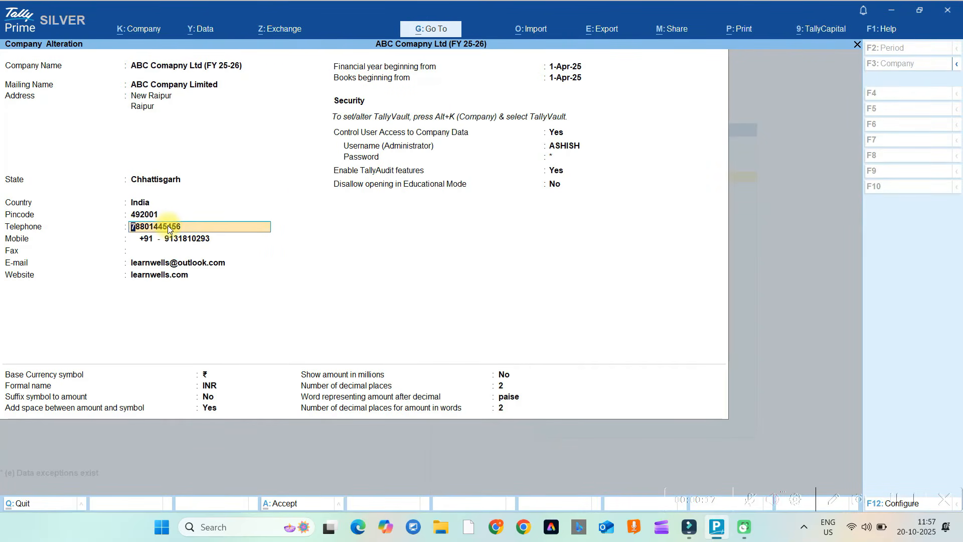
pyautogui.press('Return')
pyautogui.press('Return')
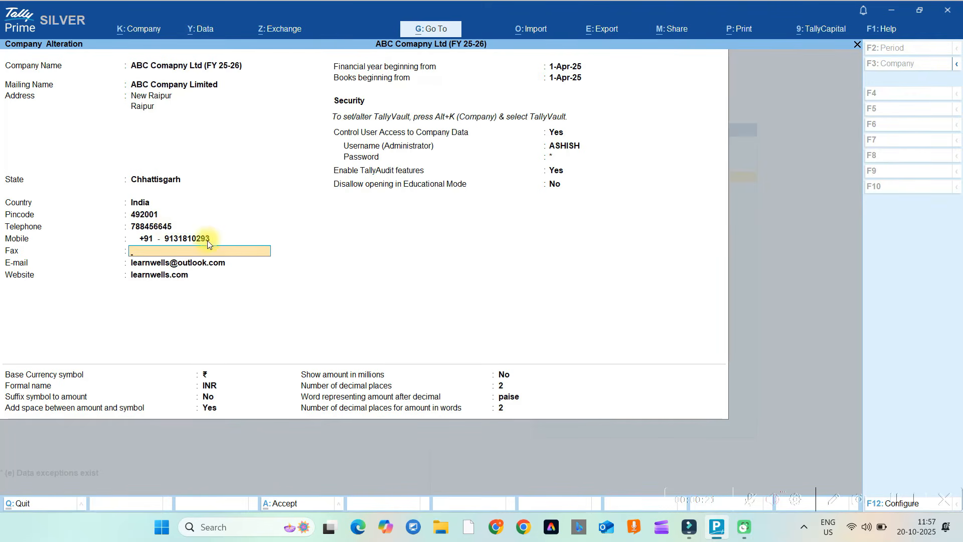
pyautogui.press('Return')
pyautogui.press('Return')
pyautogui.press('ctrl')
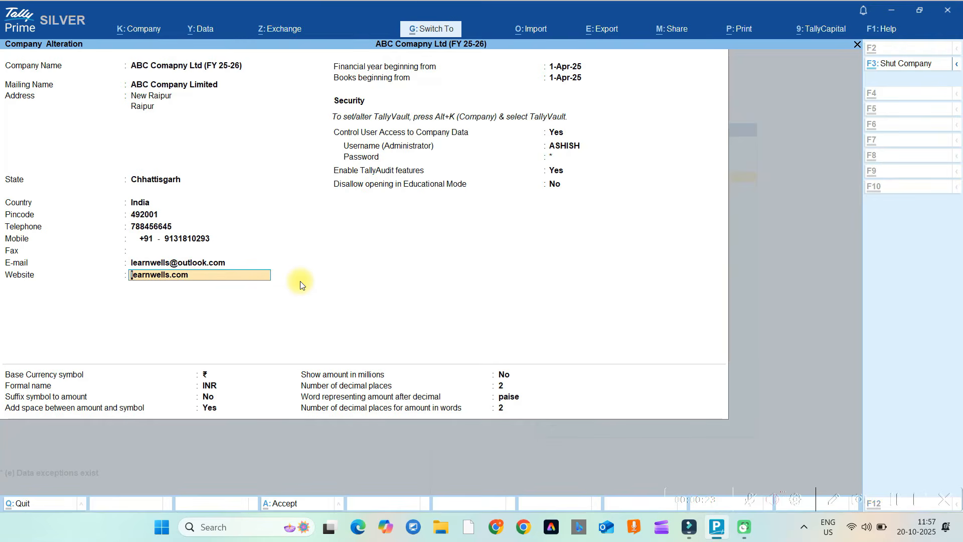
pyautogui.hotkey('ctrl', 'a')
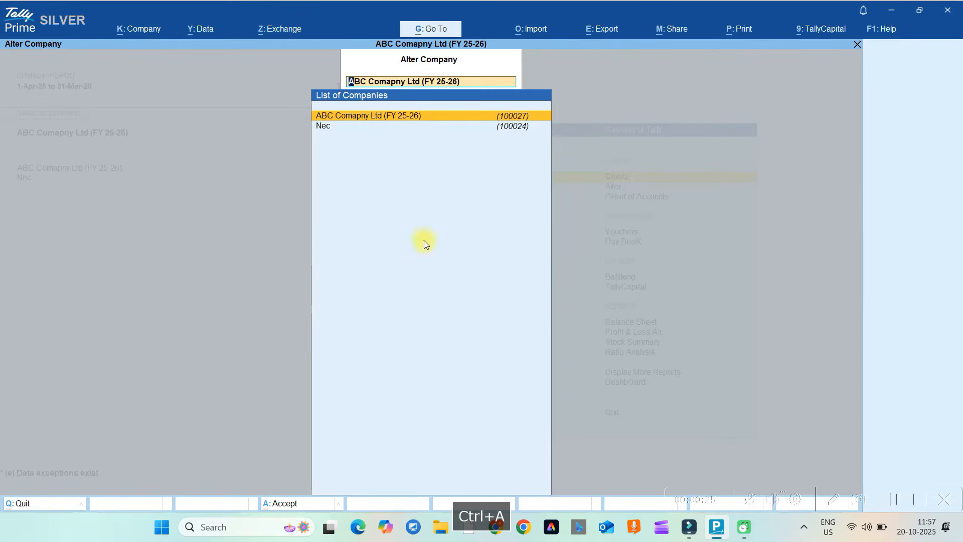
pyautogui.press('Escape')
pyautogui.press('Escape')
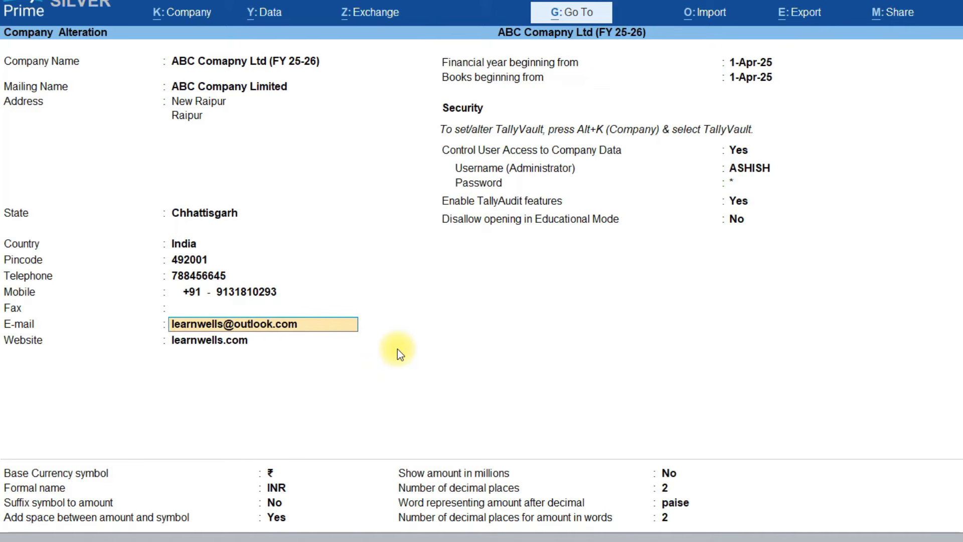
pyautogui.hotkey('ctrl', 'a')
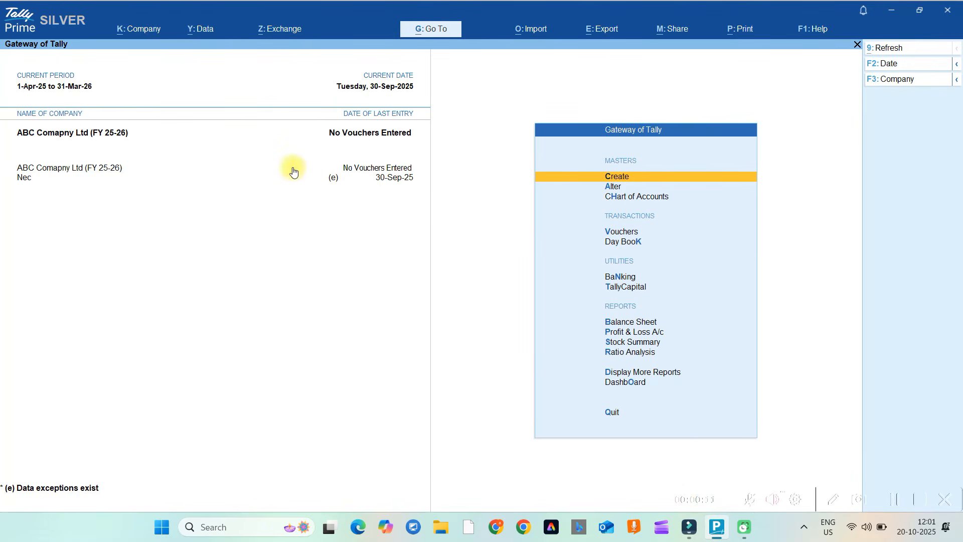
# Make Nec the current company and open it in Company Alteration.
pyautogui.click(23, 180)
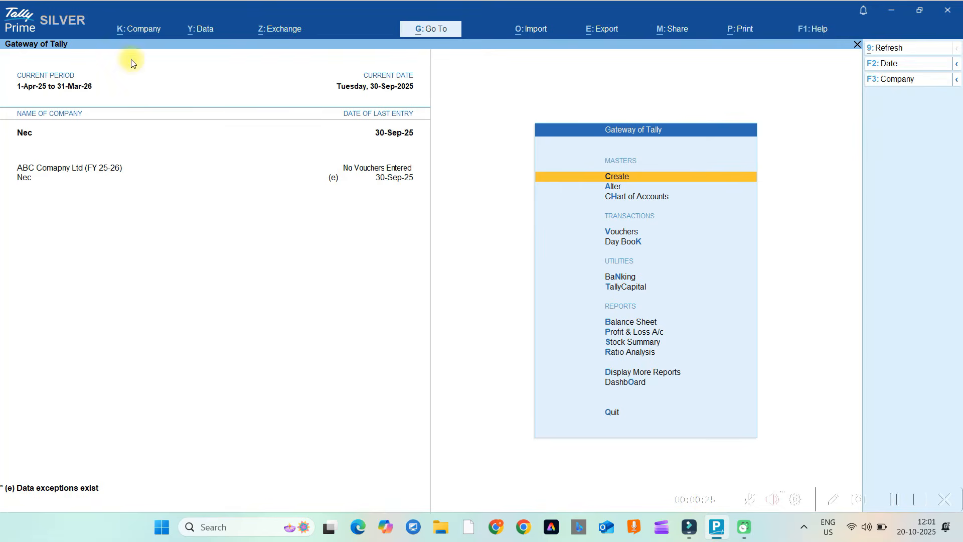
pyautogui.click(146, 30)
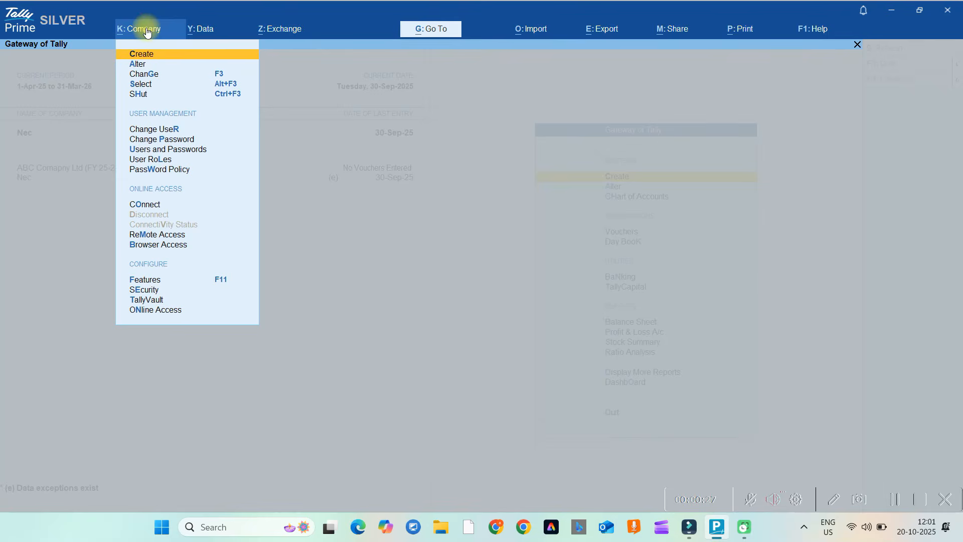
pyautogui.click(141, 64)
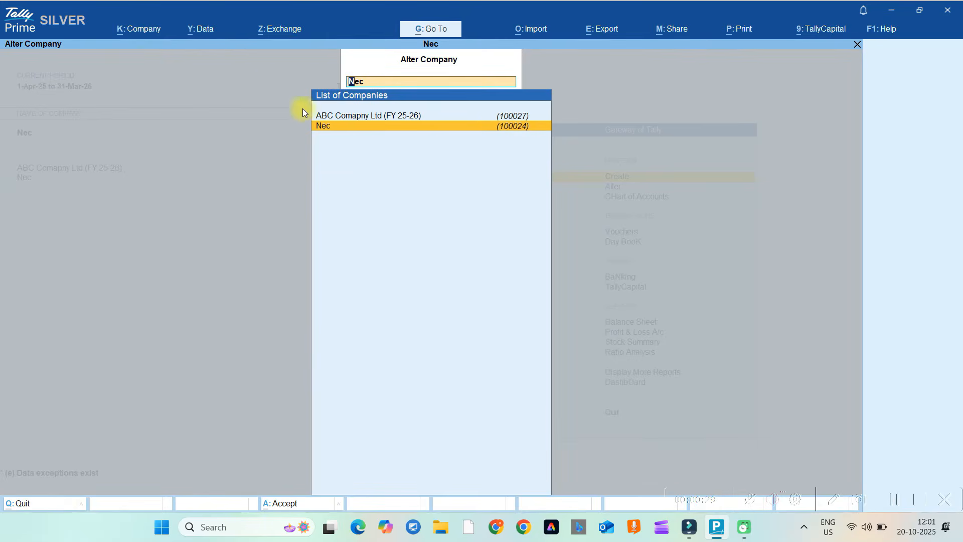
pyautogui.click(325, 126)
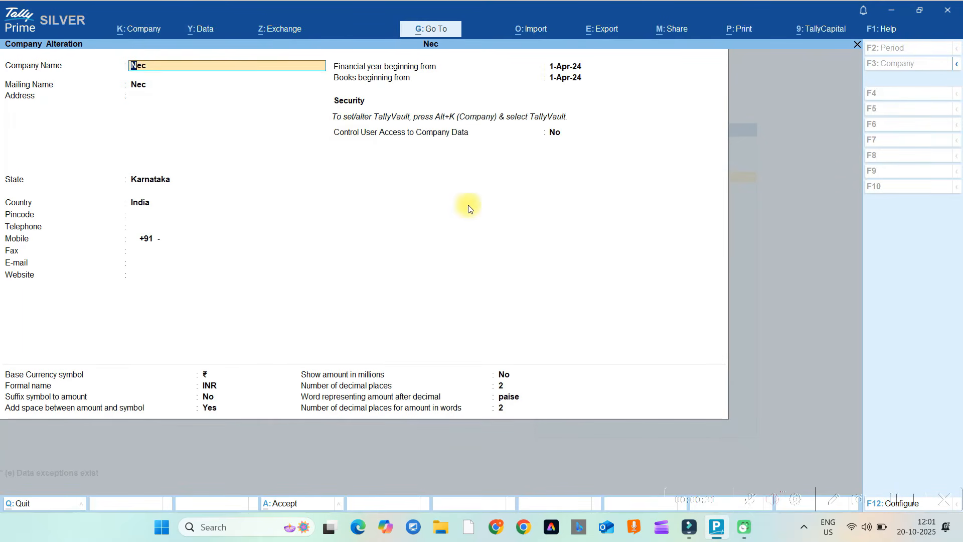
# Delete the Nec company with Alt+D, confirming both delete prompts.
pyautogui.press('alt')
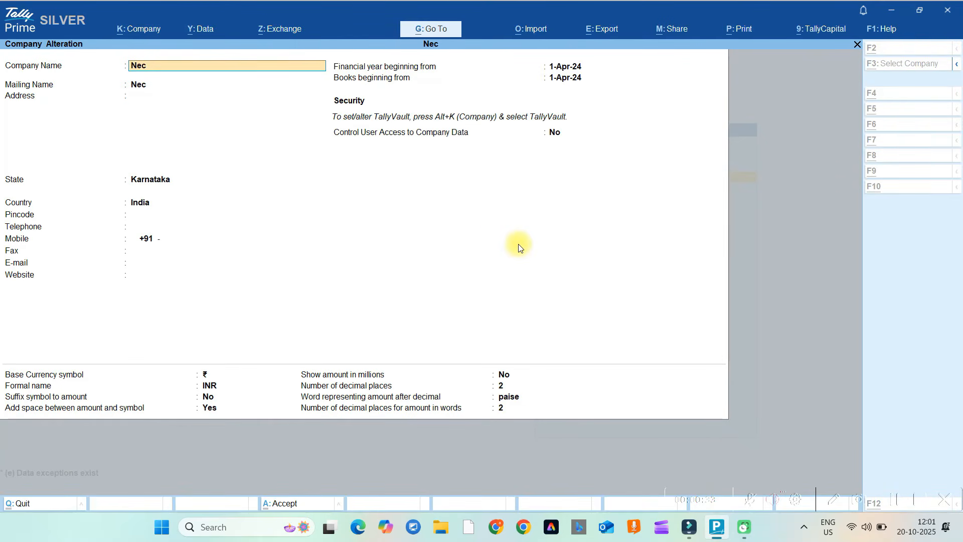
pyautogui.hotkey('alt', 'd')
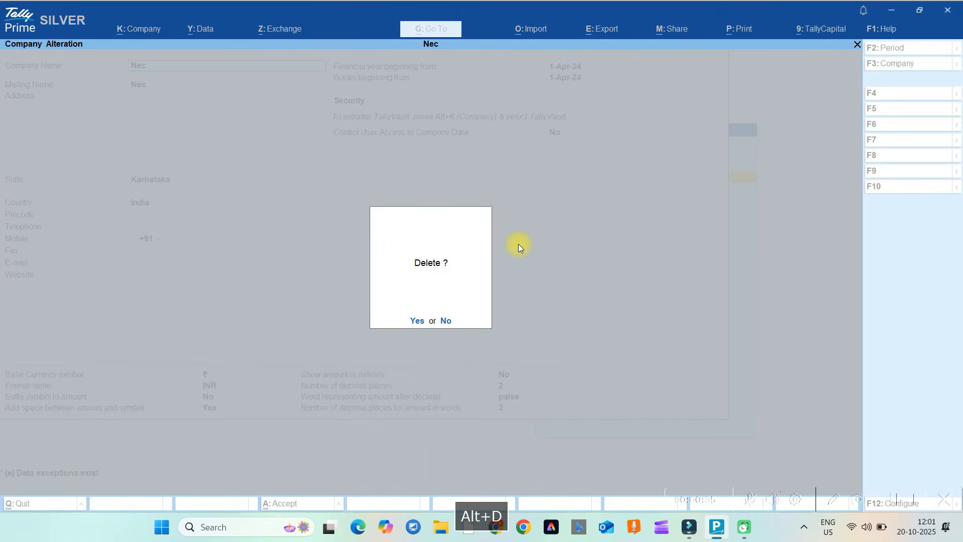
pyautogui.click(416, 321)
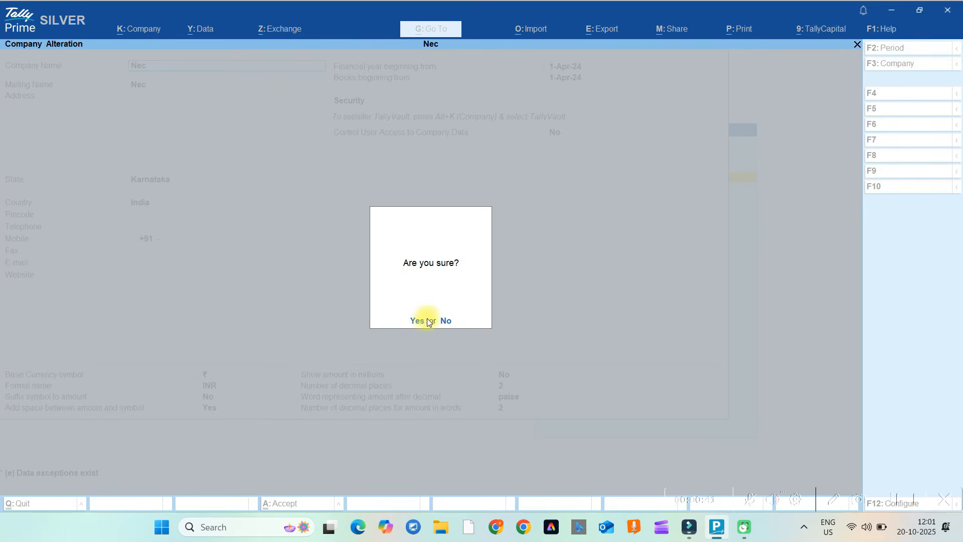
pyautogui.click(424, 323)
pyautogui.click(416, 321)
pyautogui.click(424, 322)
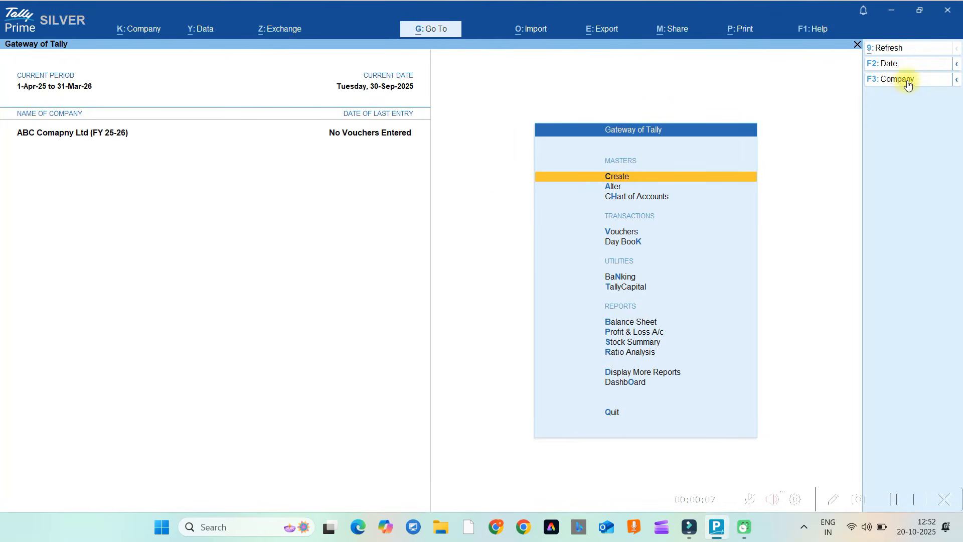
# Open the Select Company list and locate the ABC entry numbered 100011.
pyautogui.click(907, 80)
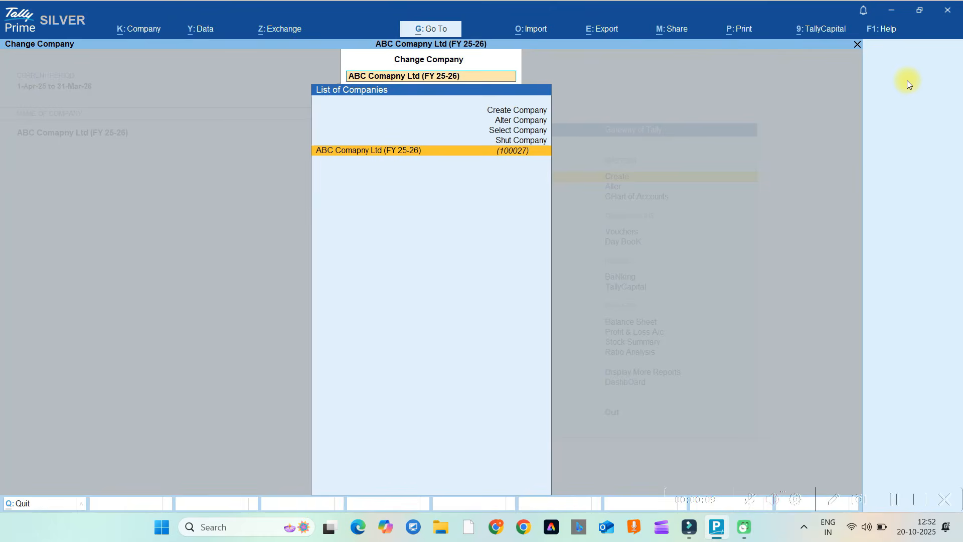
pyautogui.press('Escape')
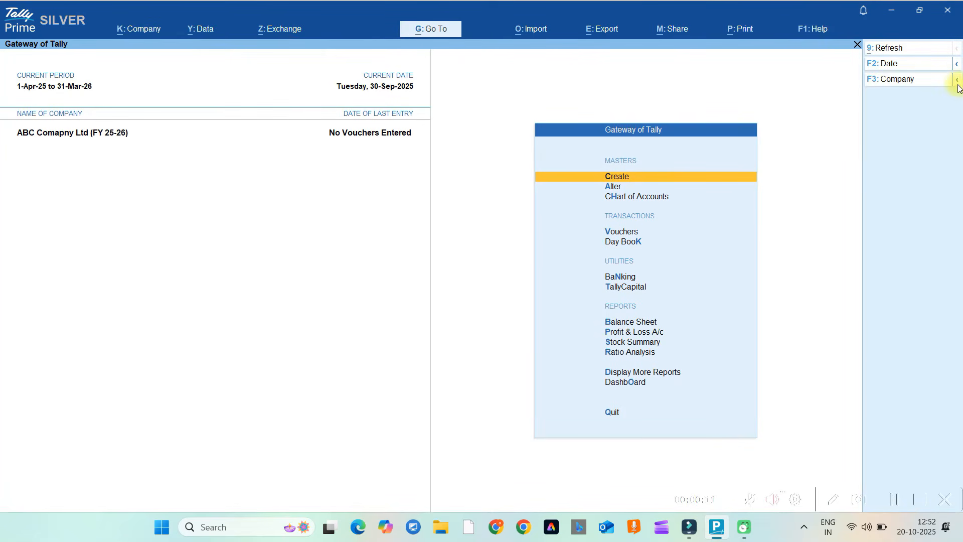
pyautogui.click(957, 85)
pyautogui.click(808, 95)
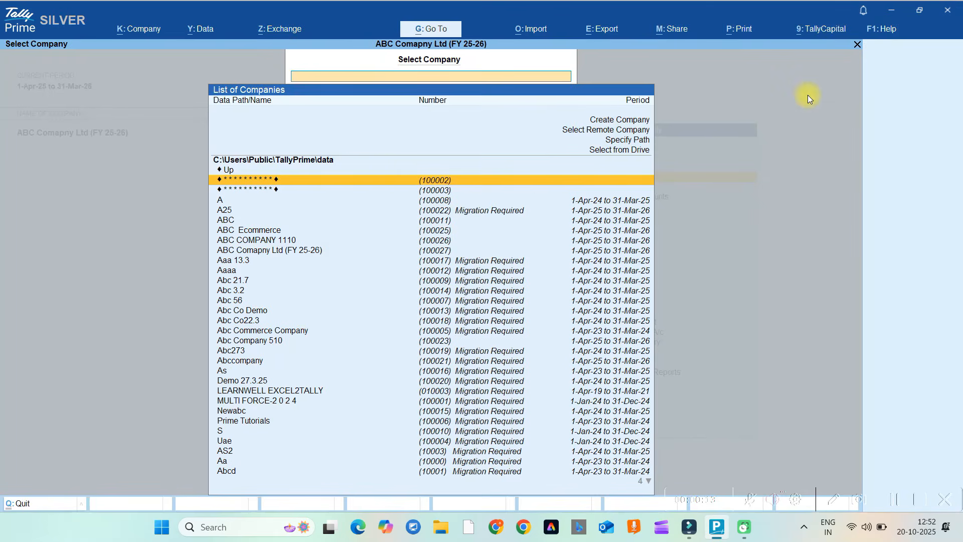
pyautogui.press('Down')
pyautogui.press('Down')
pyautogui.press('Down')
pyautogui.press('Down')
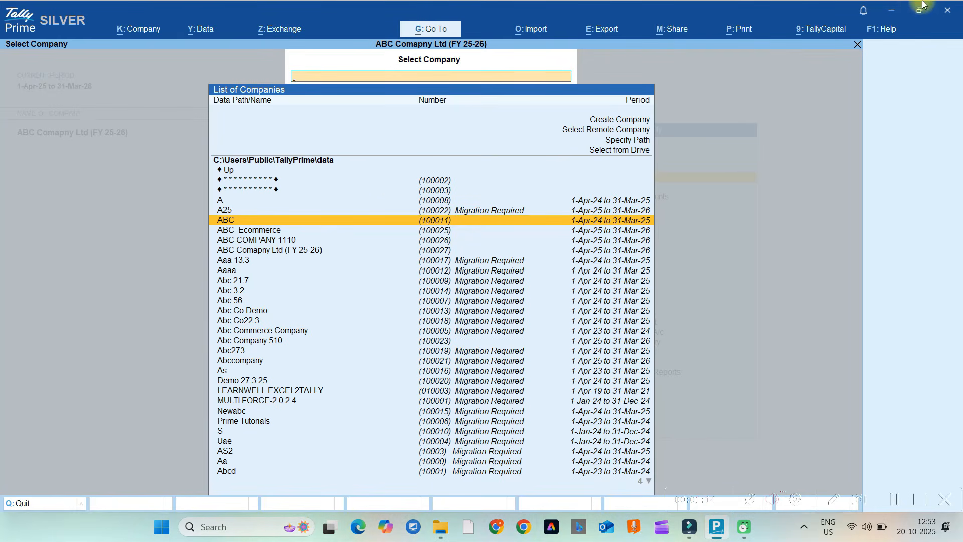
# Open the data path C:\Users\Public\TallyPrime\data in File Explorer and select folder 100011.
pyautogui.click(326, 167)
pyautogui.click(323, 160)
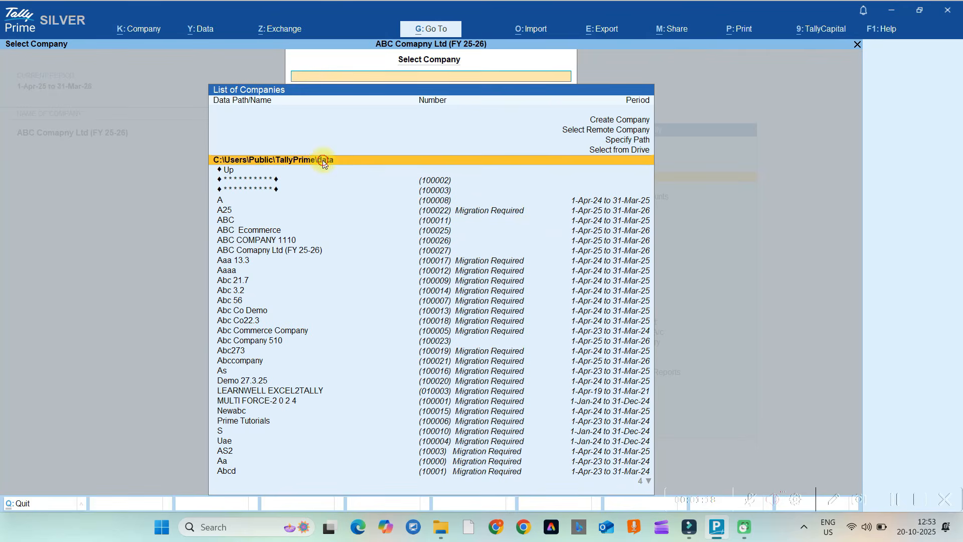
pyautogui.click(323, 160)
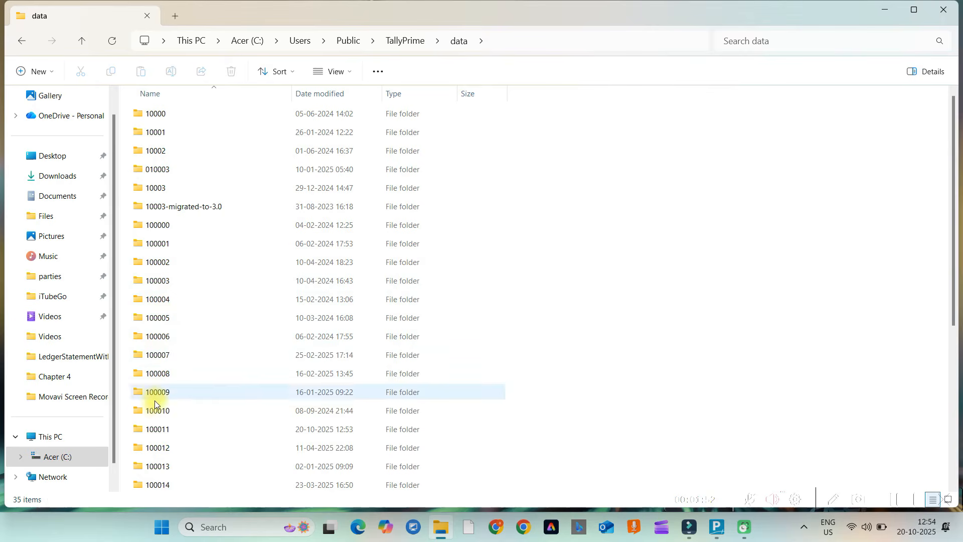
pyautogui.click(154, 428)
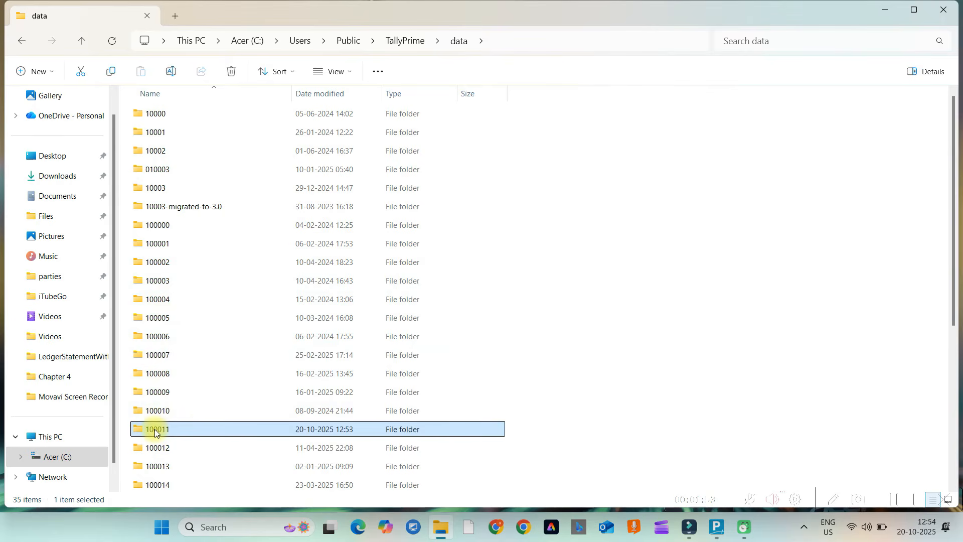
# Delete folder 100011 in File Explorer, leaving 34 items, and return to TallyPrime.
pyautogui.rightClick(200, 428)
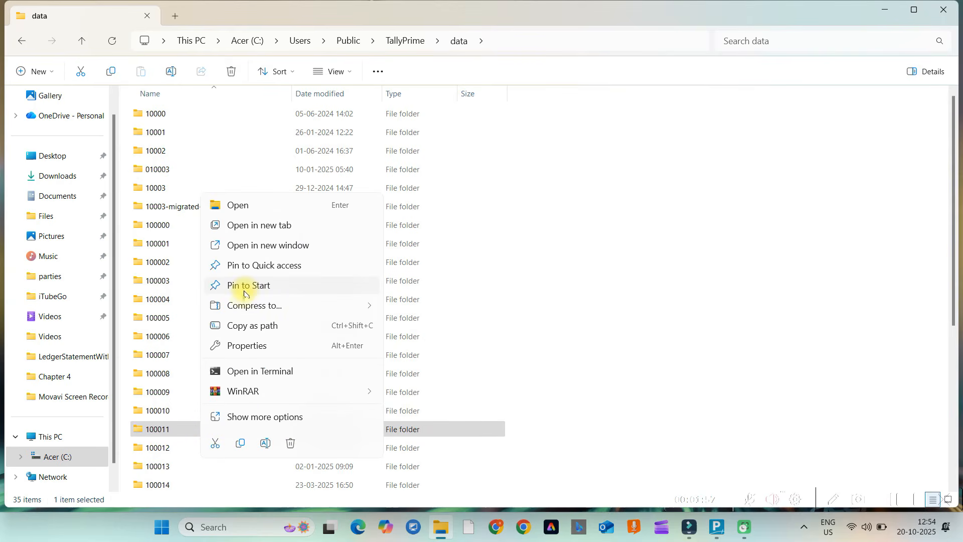
pyautogui.click(291, 444)
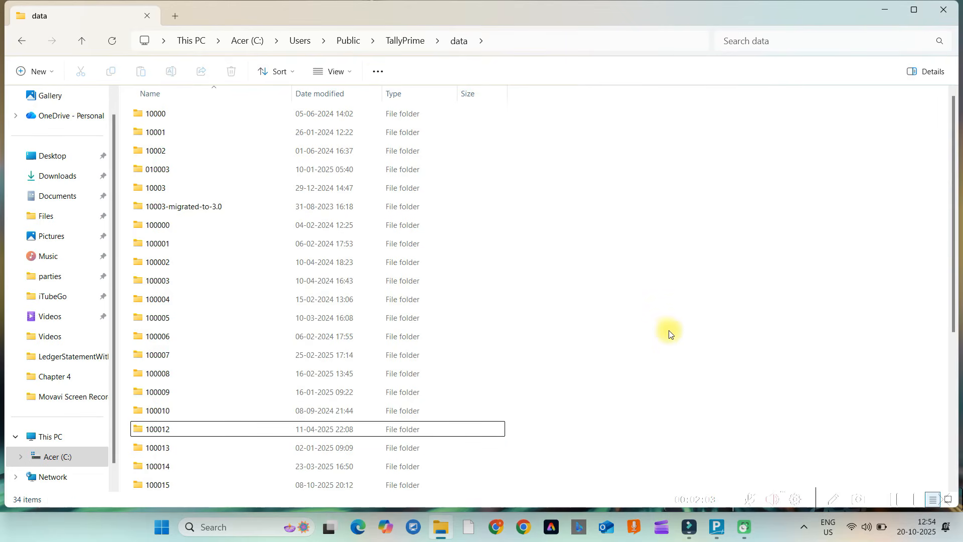
pyautogui.click(717, 522)
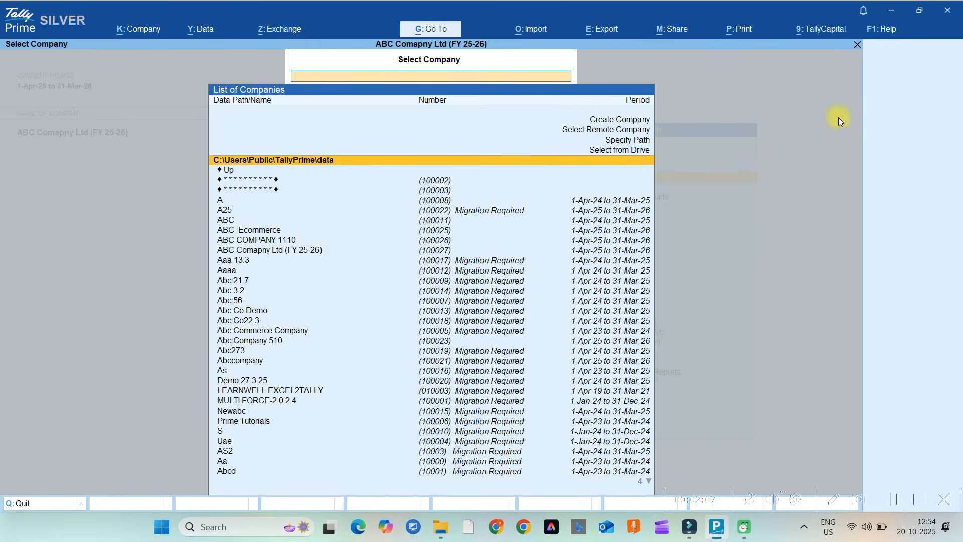
# Load ABC COMPANY 1110 from the Select Company list.
pyautogui.press('Escape')
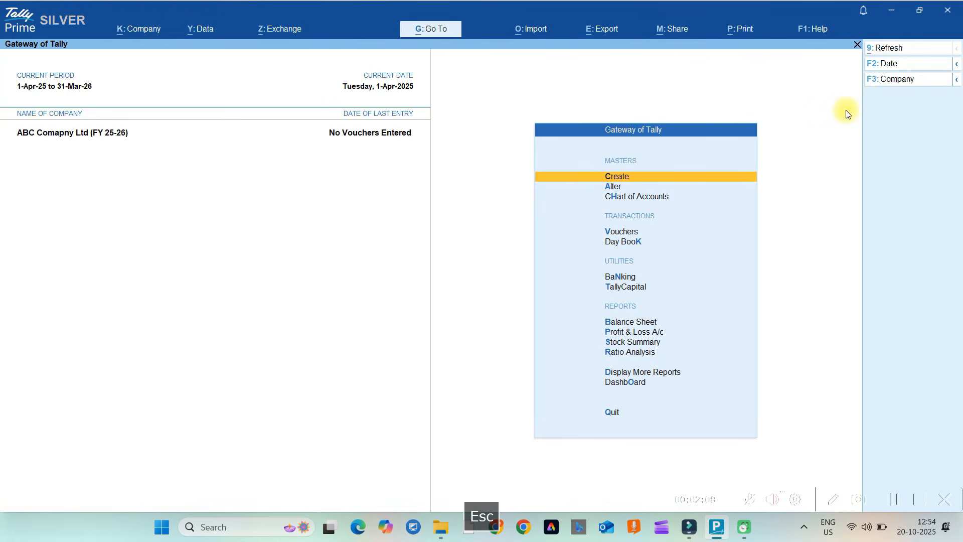
pyautogui.click(957, 79)
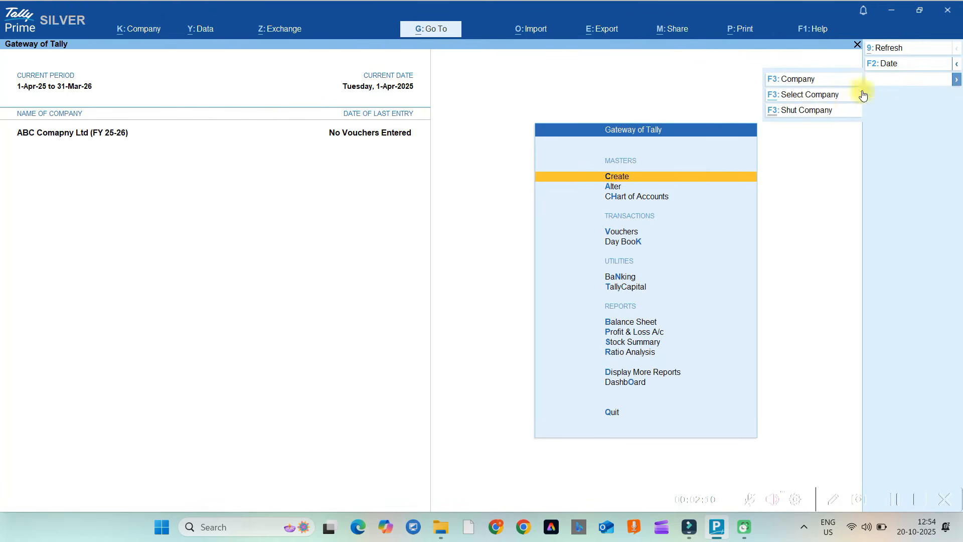
pyautogui.click(798, 95)
pyautogui.press('Down')
pyautogui.press('Down')
pyautogui.press('Down')
pyautogui.press('Down')
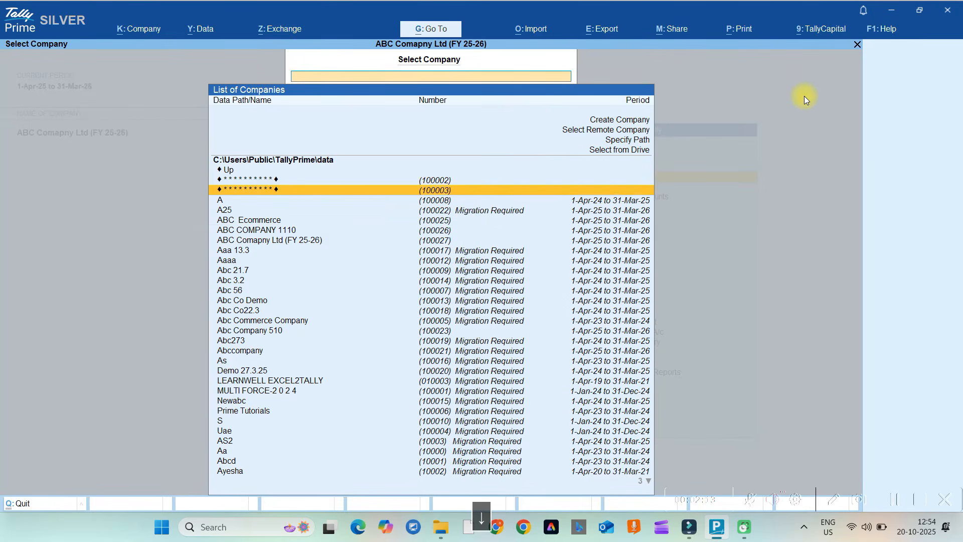
pyautogui.press('Down')
pyautogui.press('Up')
pyautogui.press('Up')
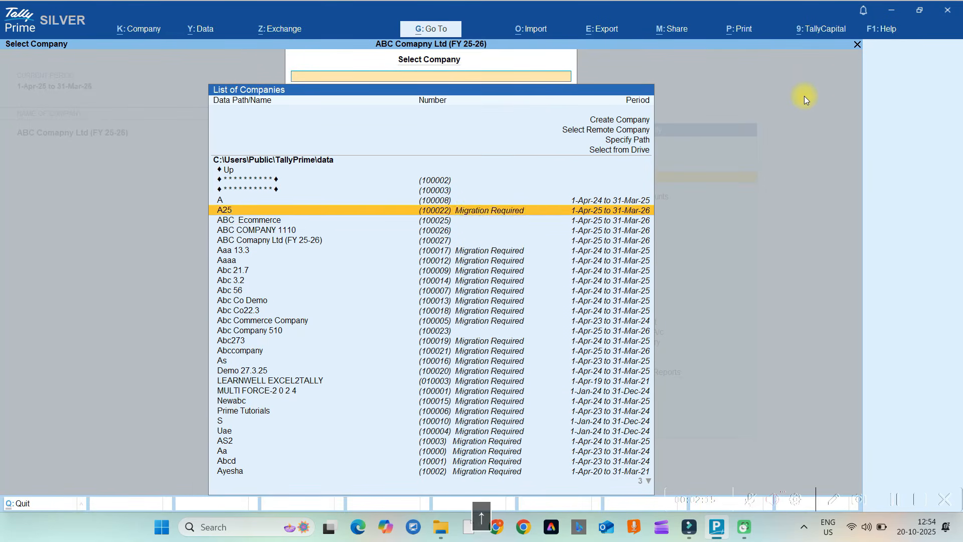
pyautogui.press('Down')
pyautogui.press('Down')
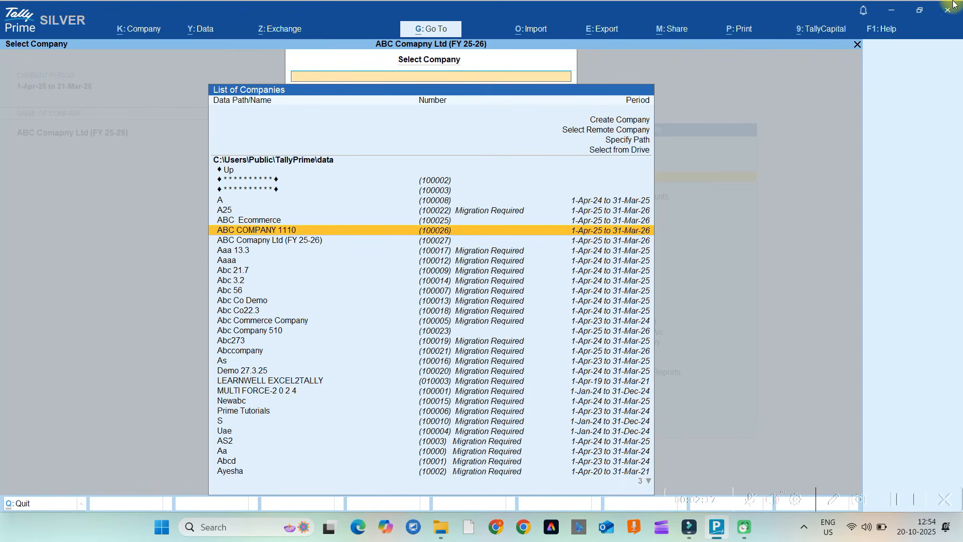
pyautogui.click(892, 10)
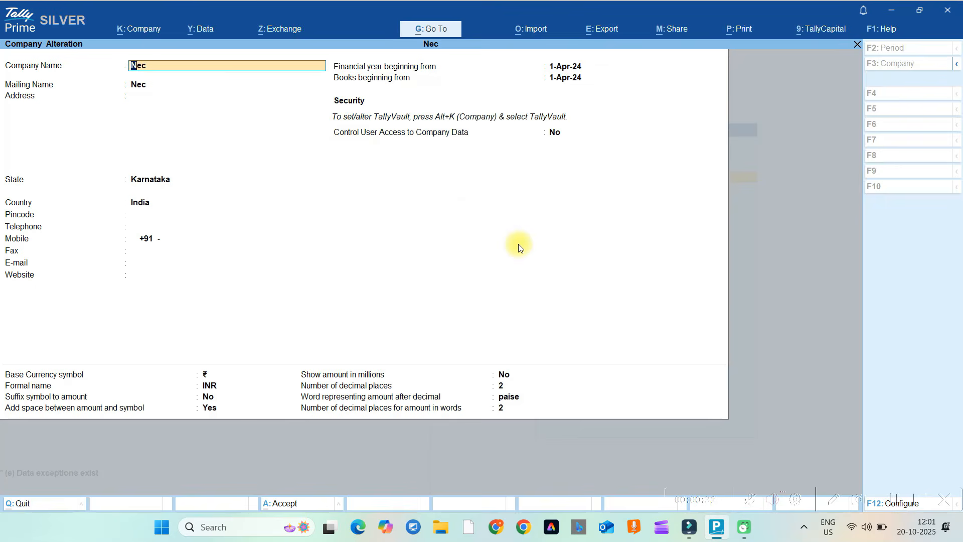
pyautogui.press('alt')
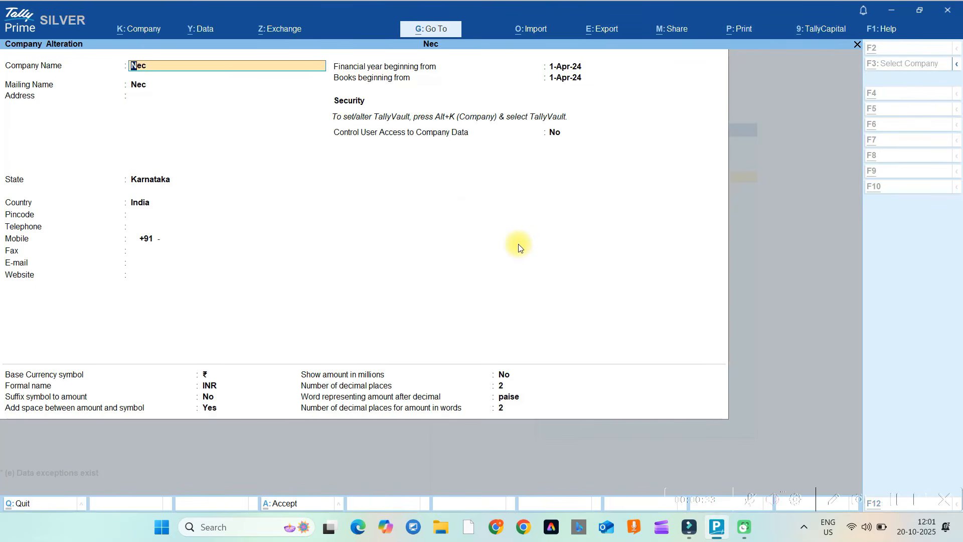
pyautogui.hotkey('alt', 'd')
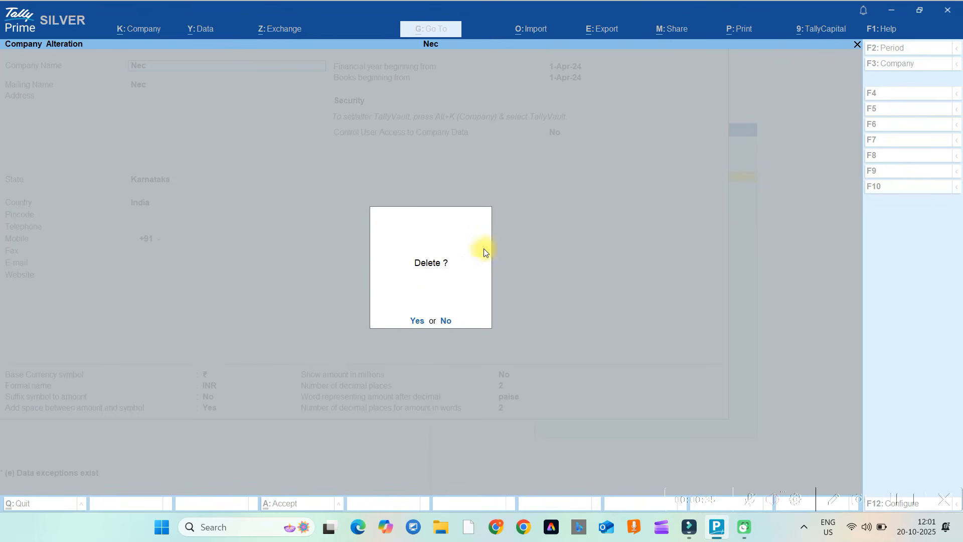
pyautogui.click(416, 321)
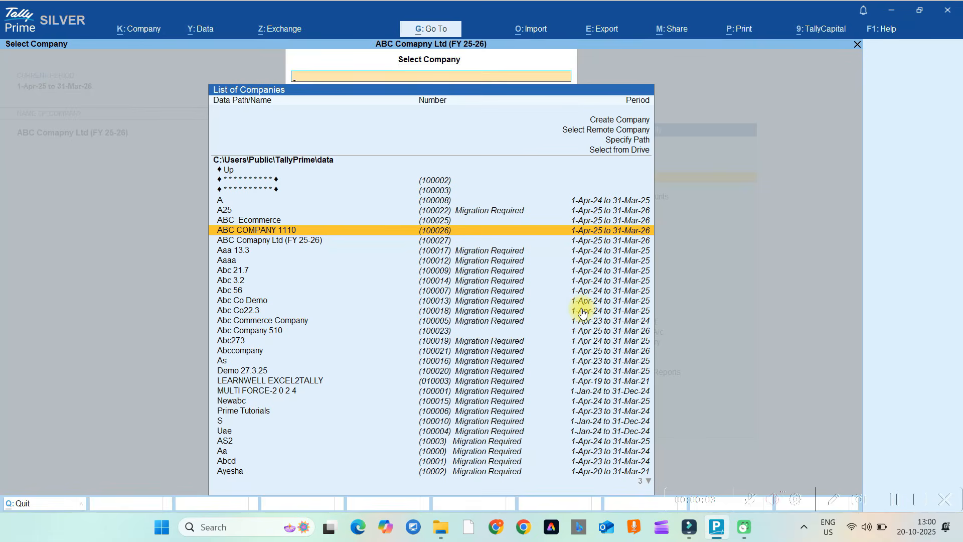
pyautogui.press('Return')
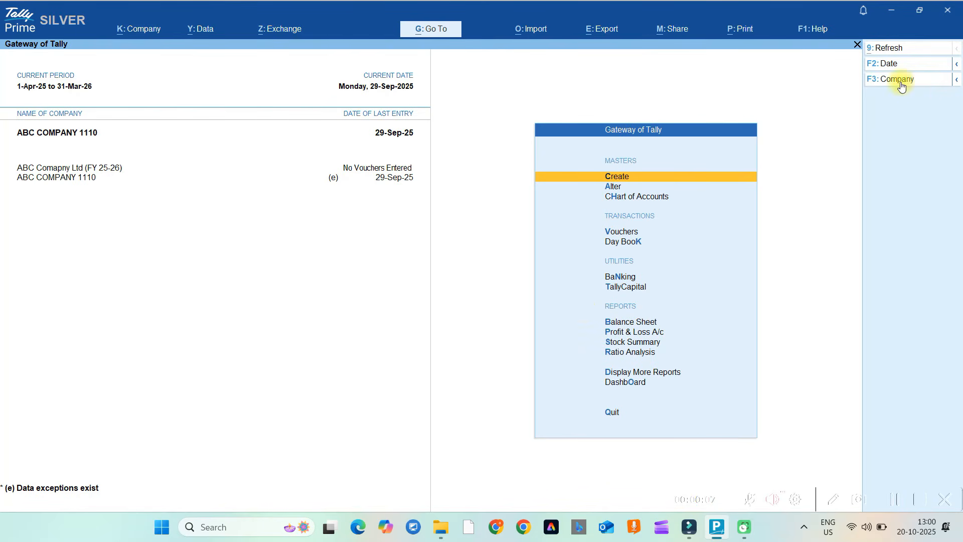
# Load ABC Ecommerce from the Select Company list.
pyautogui.click(953, 83)
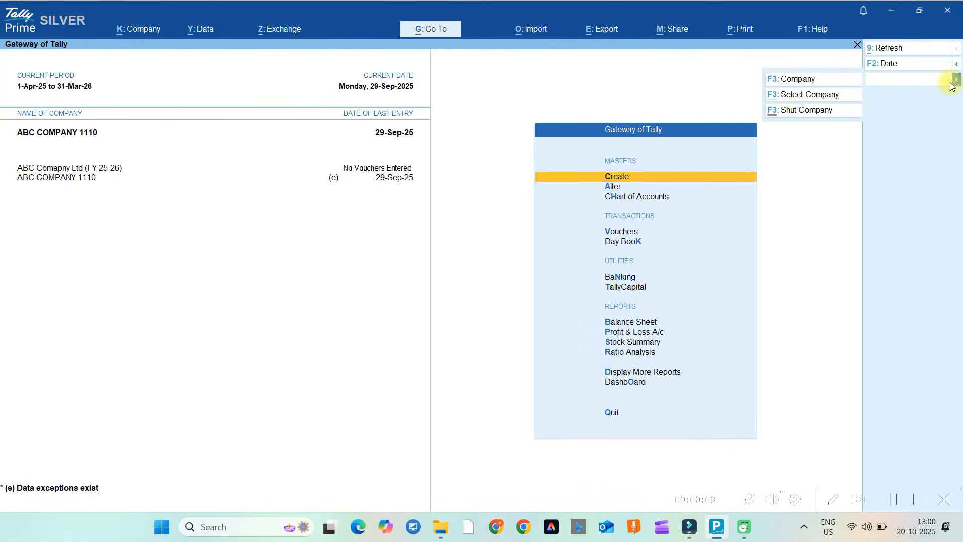
pyautogui.click(808, 98)
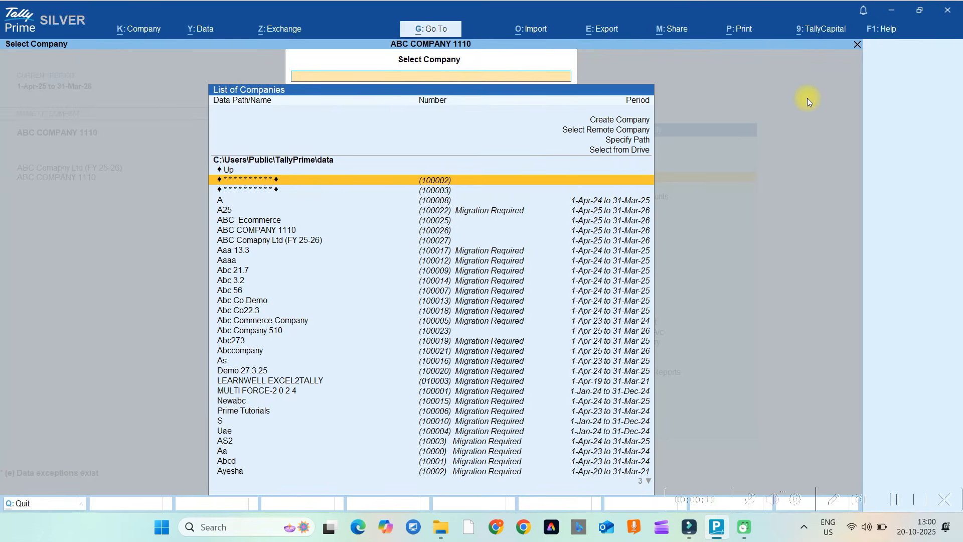
pyautogui.press('Down')
pyautogui.press('Down')
pyautogui.press('Down')
pyautogui.press('Down')
pyautogui.press('Down')
pyautogui.press('Down')
pyautogui.press('Down')
pyautogui.press('Down')
pyautogui.press('Down')
pyautogui.press('Down')
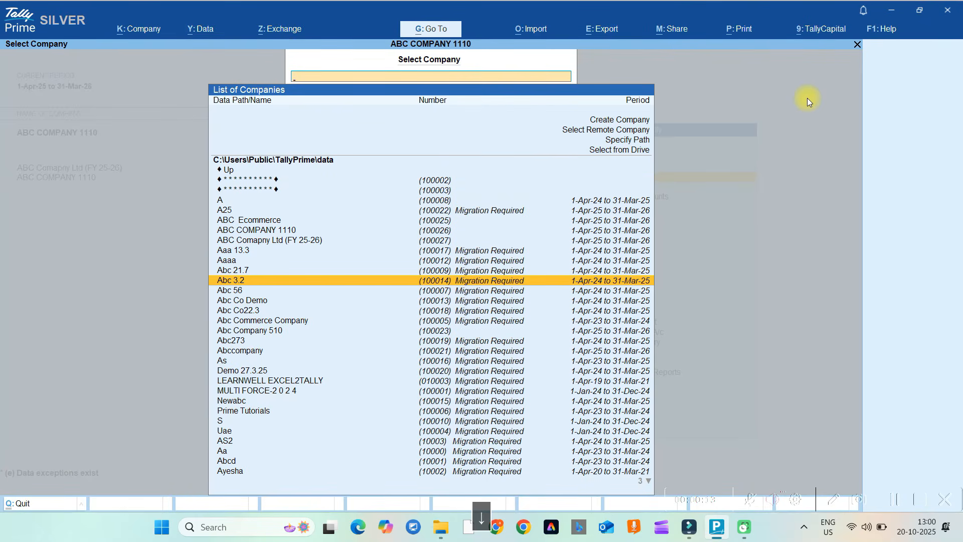
pyautogui.press('Up')
pyautogui.press('Up')
pyautogui.press('Up')
pyautogui.press('Up')
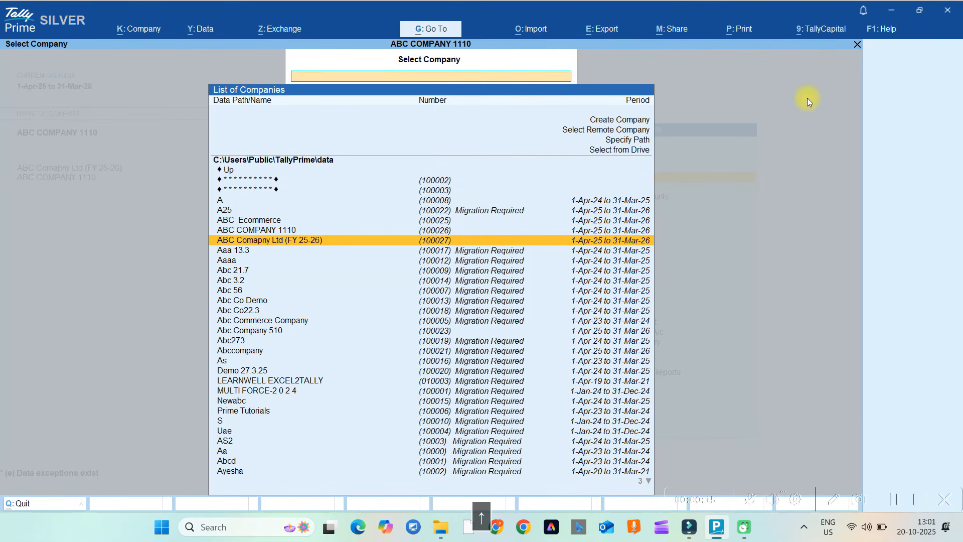
pyautogui.press('Up')
pyautogui.press('Up')
pyautogui.press('Return')
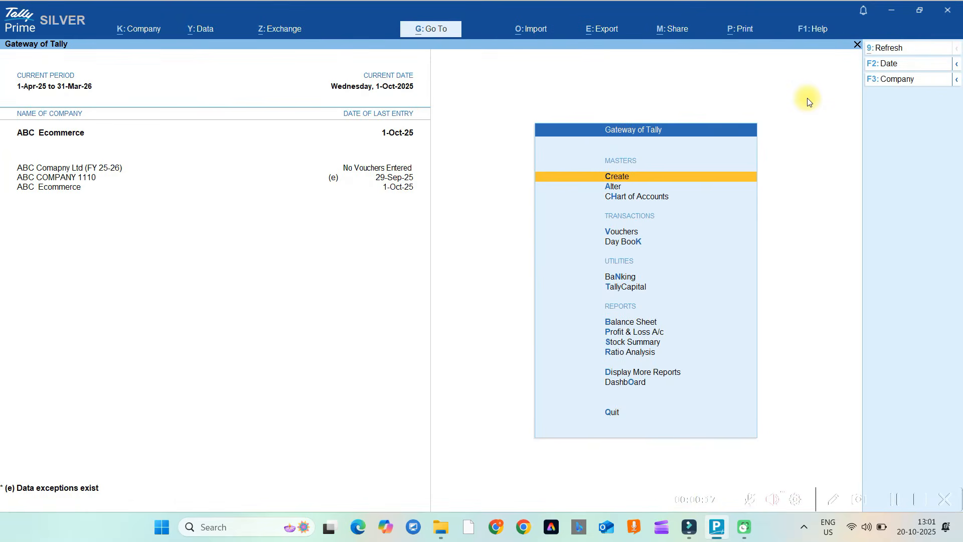
# Load Abc Company 510 as the fourth company.
pyautogui.click(956, 81)
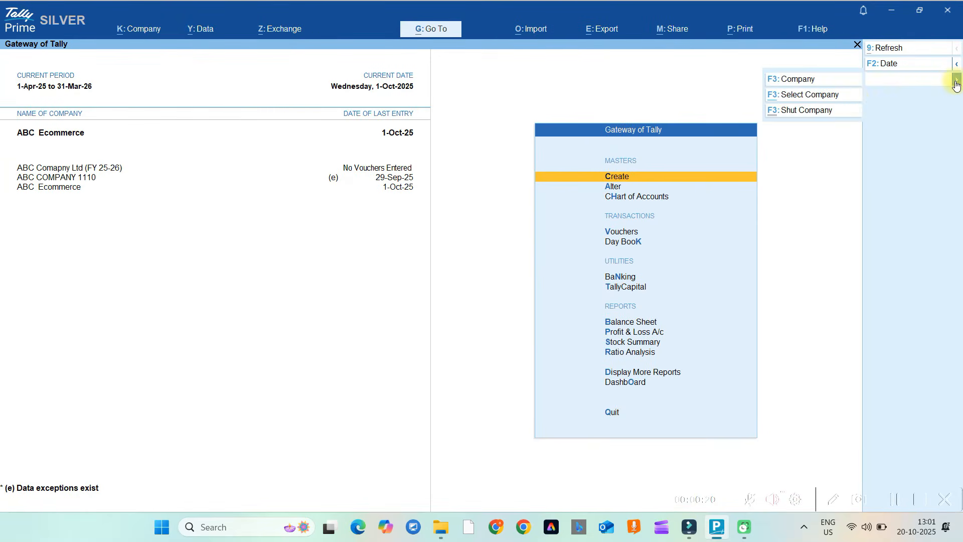
pyautogui.click(809, 96)
pyautogui.press('Down')
pyautogui.press('Down')
pyautogui.press('Down')
pyautogui.press('Down')
pyautogui.press('Down')
pyautogui.press('Down')
pyautogui.press('Down')
pyautogui.press('Down')
pyautogui.press('Down')
pyautogui.press('Down')
pyautogui.press('Down')
pyautogui.press('Down')
pyautogui.press('Down')
pyautogui.press('Down')
pyautogui.press('Down')
pyautogui.press('Down')
pyautogui.press('Down')
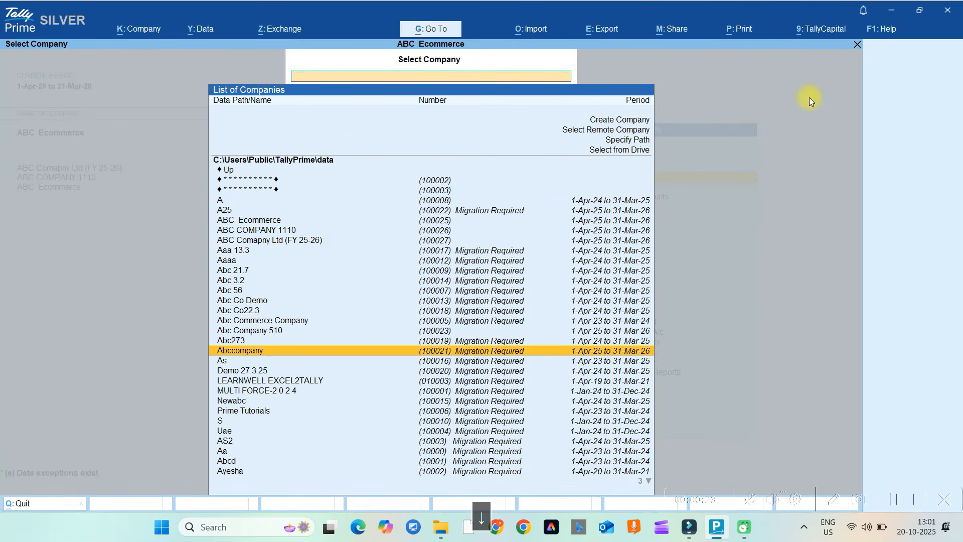
pyautogui.press('Up')
pyautogui.press('Up')
pyautogui.press('Return')
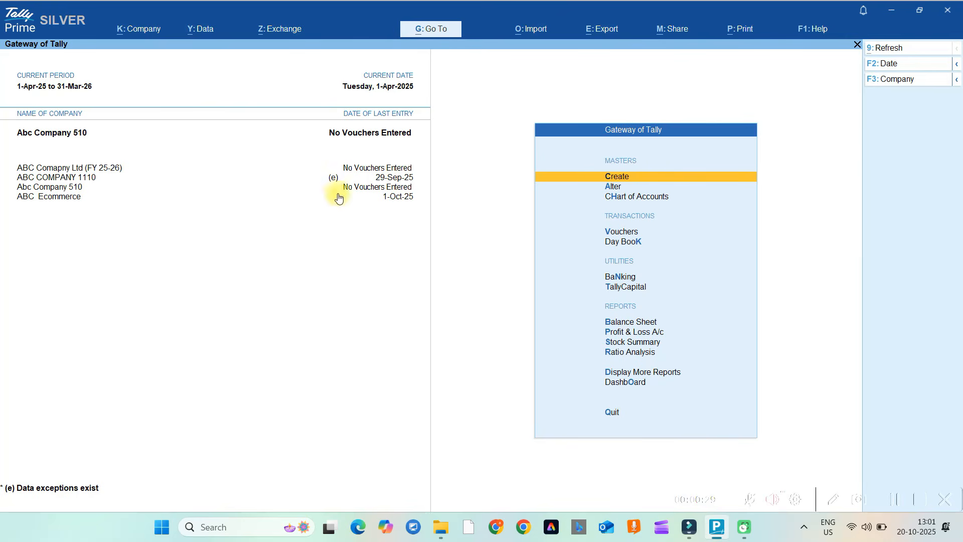
pyautogui.click(68, 198)
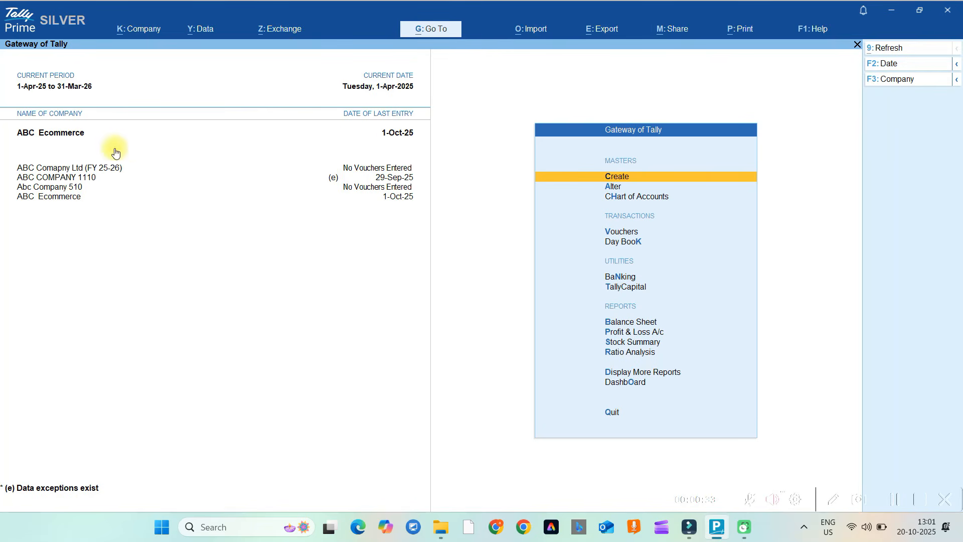
pyautogui.press('p')
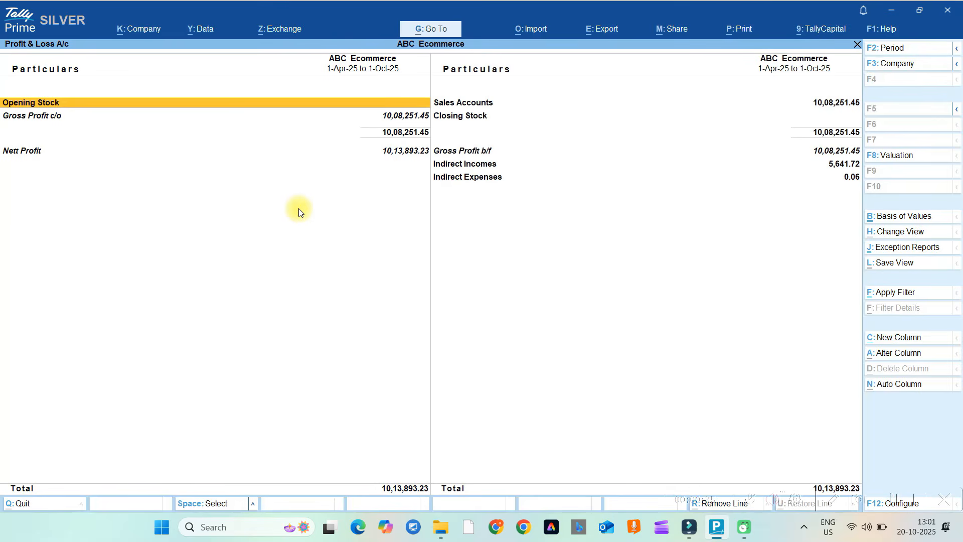
pyautogui.press('Down')
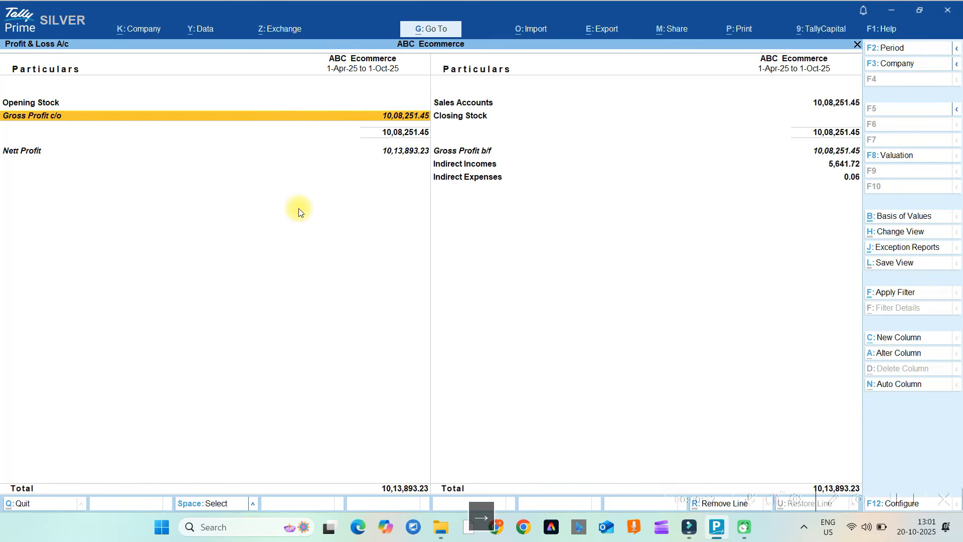
pyautogui.press('Right')
pyautogui.press('Up')
pyautogui.press('Return')
pyautogui.press('Return')
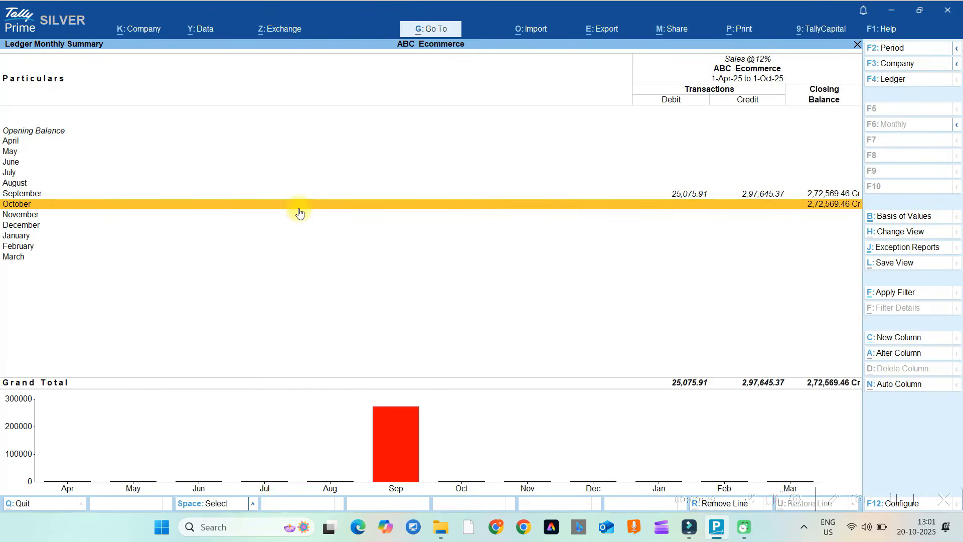
pyautogui.press('Return')
pyautogui.press('Escape')
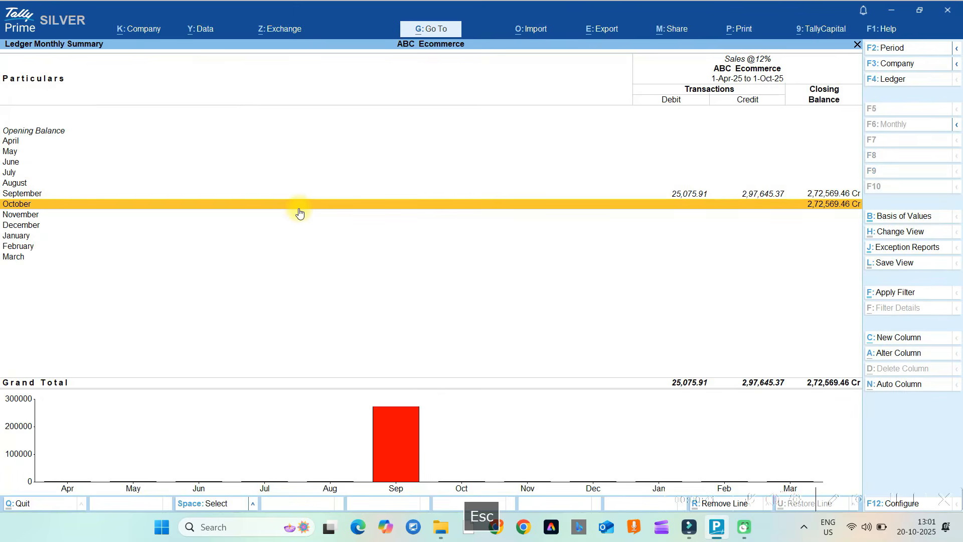
pyautogui.press('Up')
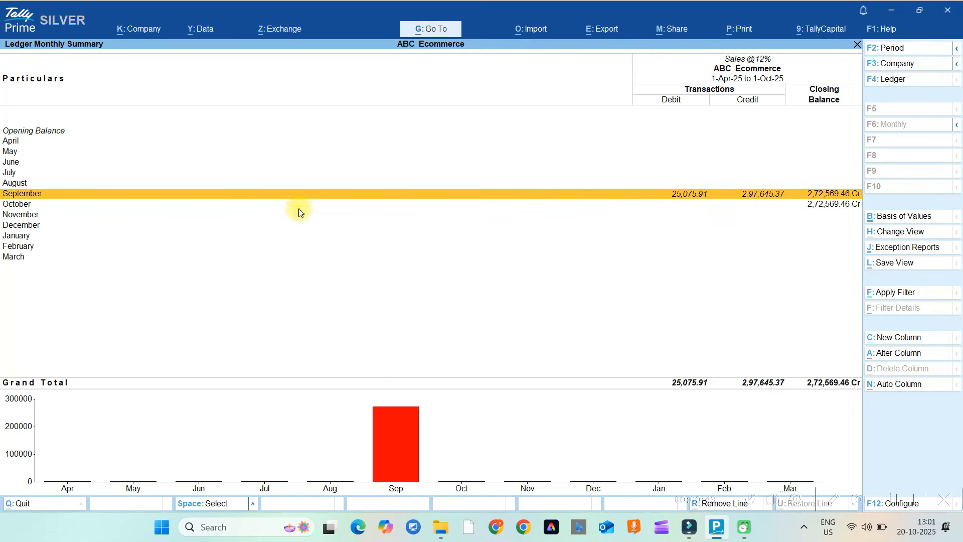
pyautogui.press('Return')
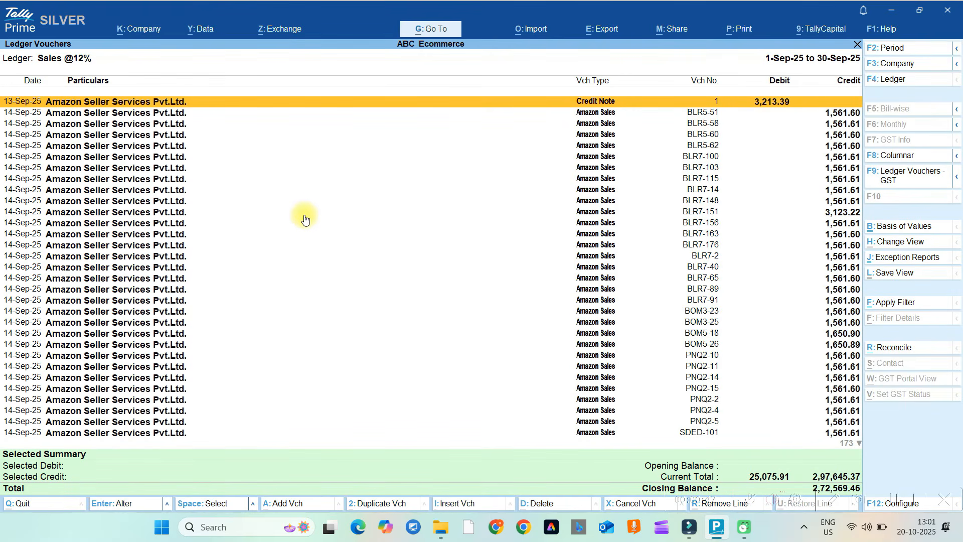
pyautogui.hotkey('shift', 'Down')
pyautogui.hotkey('shift', 'Down')
pyautogui.hotkey('shift', 'Down')
pyautogui.hotkey('shift', 'Down')
pyautogui.hotkey('shift', 'Down')
pyautogui.hotkey('shift', 'Down')
pyautogui.hotkey('shift', 'Down')
pyautogui.hotkey('shift', 'Down')
pyautogui.hotkey('shift', 'Down')
pyautogui.hotkey('shift', 'Down')
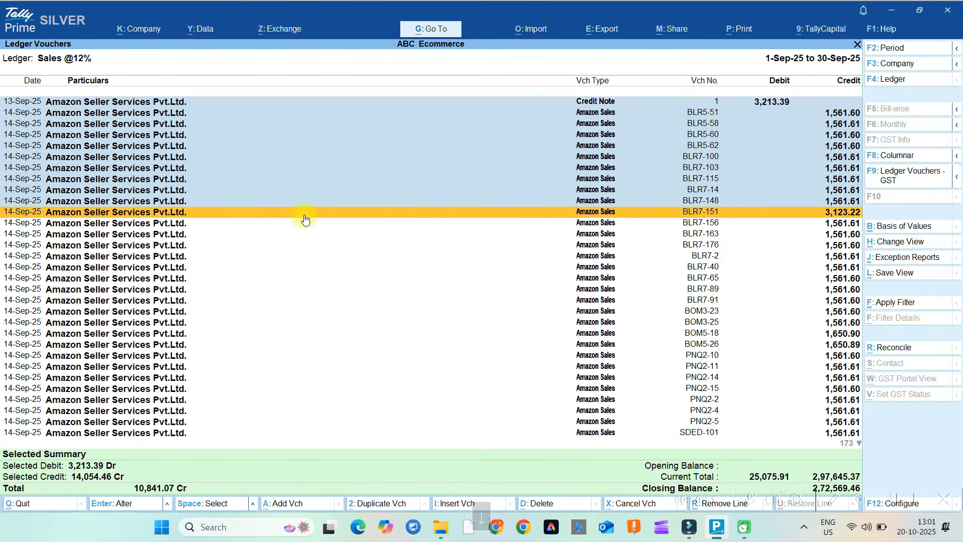
pyautogui.press('Escape')
pyautogui.press('Escape')
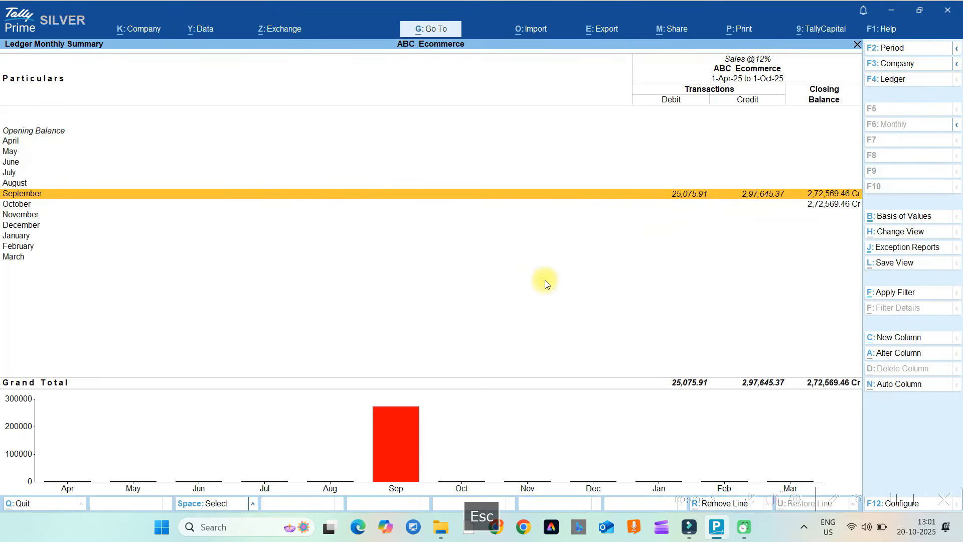
pyautogui.press('Escape')
pyautogui.press('Escape')
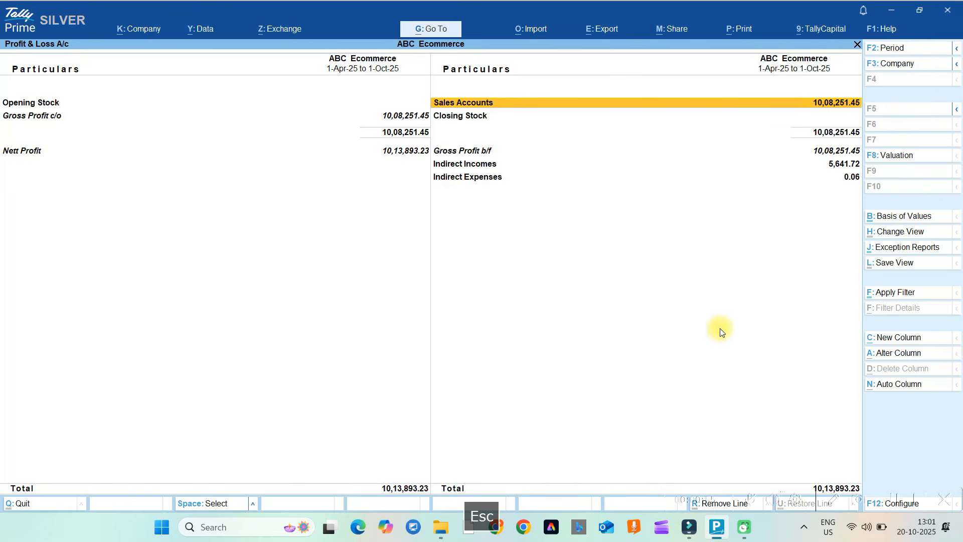
pyautogui.press('Escape')
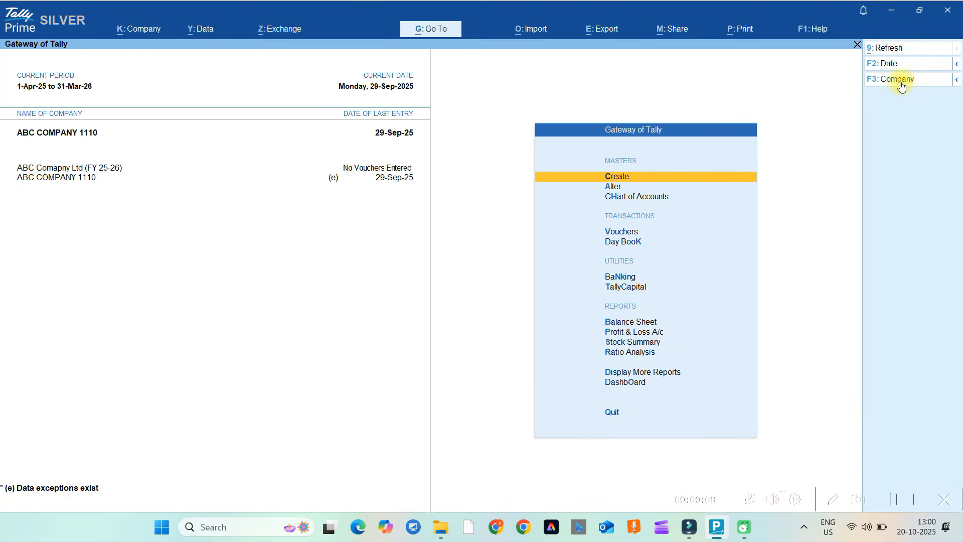
# Load the ABC Ecommerce company from the company list.
pyautogui.click(956, 80)
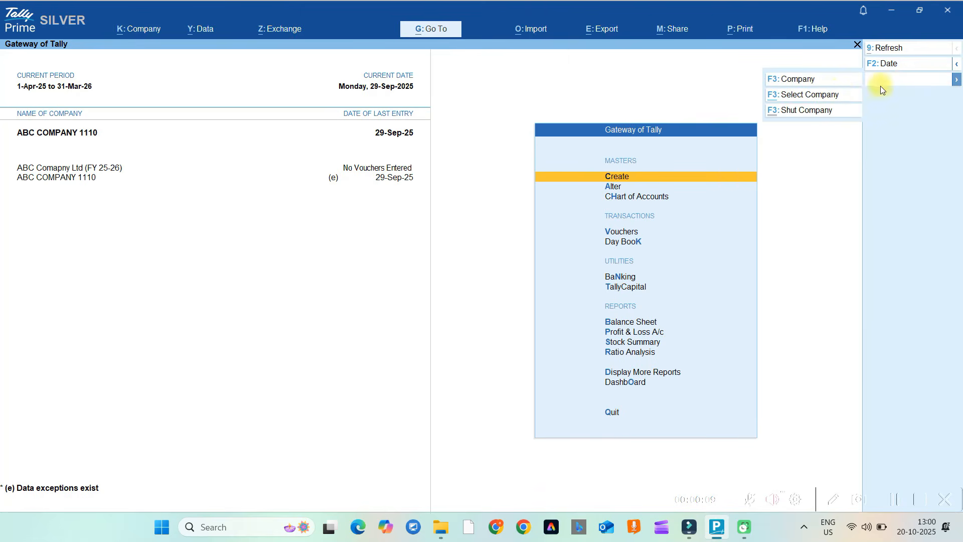
pyautogui.click(810, 95)
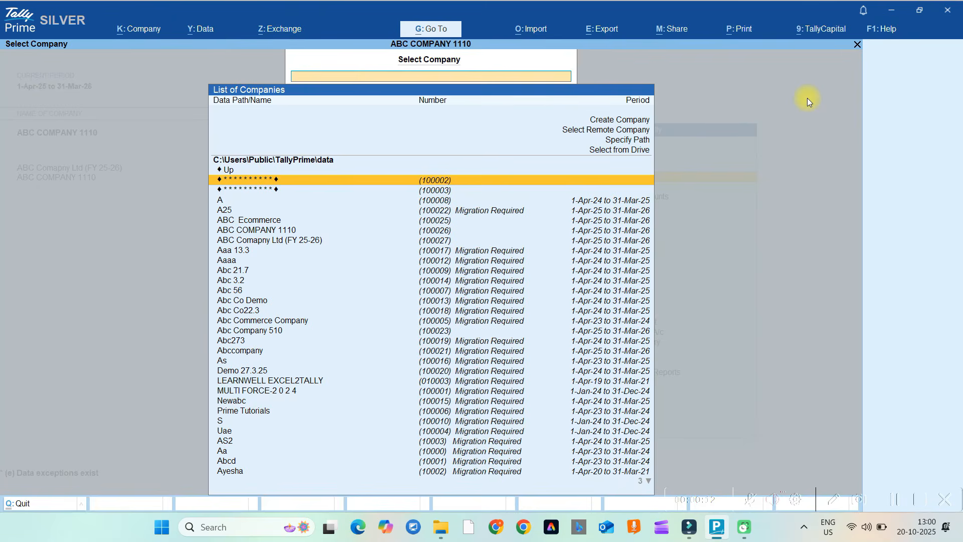
pyautogui.press('Down')
pyautogui.press('Down')
pyautogui.press('Down')
pyautogui.press('Down')
pyautogui.press('Down')
pyautogui.press('Down')
pyautogui.press('Down')
pyautogui.press('Down')
pyautogui.press('Down')
pyautogui.press('Down')
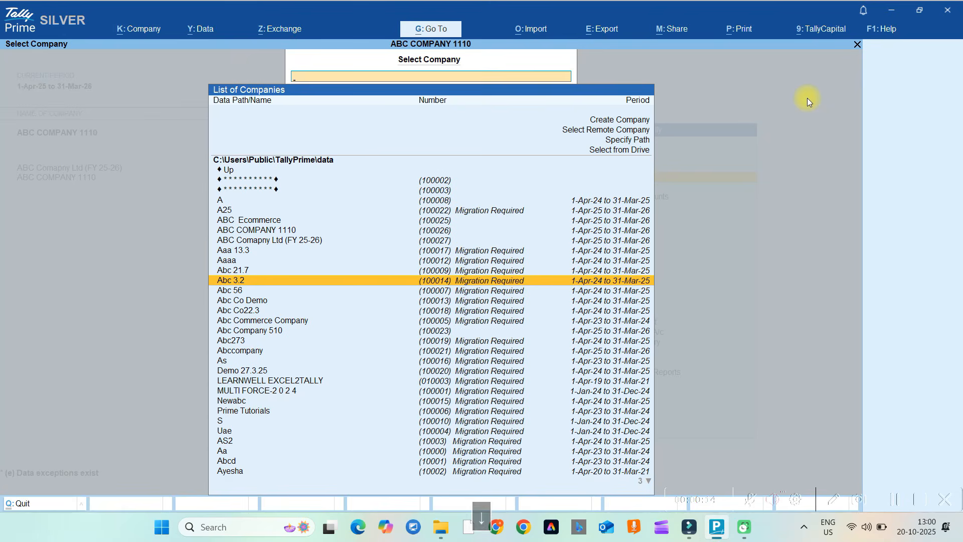
pyautogui.press('Up')
pyautogui.press('Up')
pyautogui.press('Up')
pyautogui.press('Up')
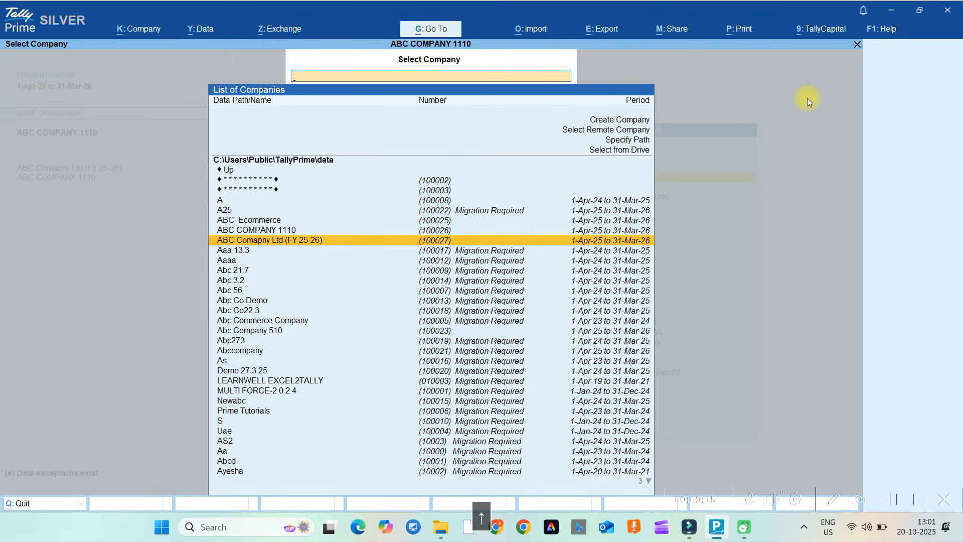
pyautogui.press('Up')
pyautogui.press('Up')
pyautogui.press('Return')
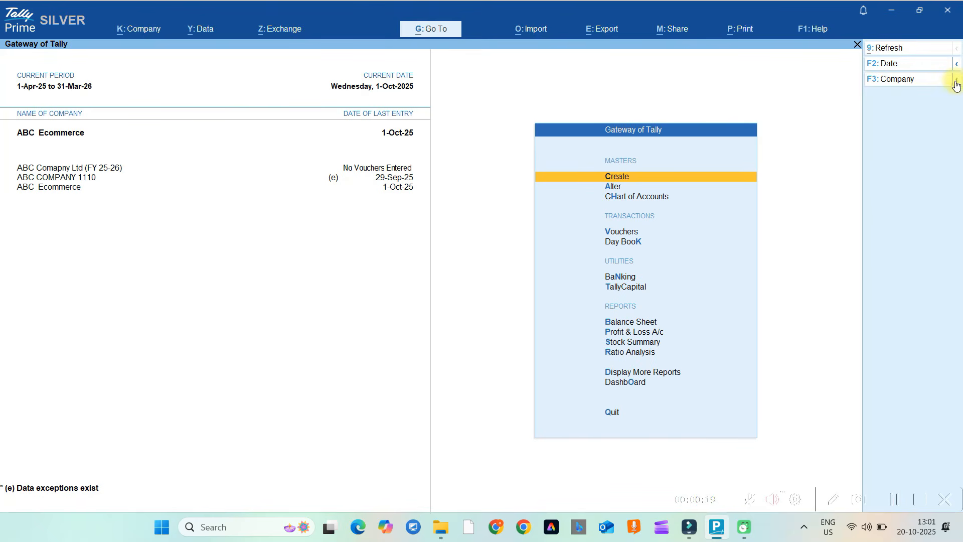
# Load Abc Company 510 from the company list as well.
pyautogui.moveTo(956, 81)
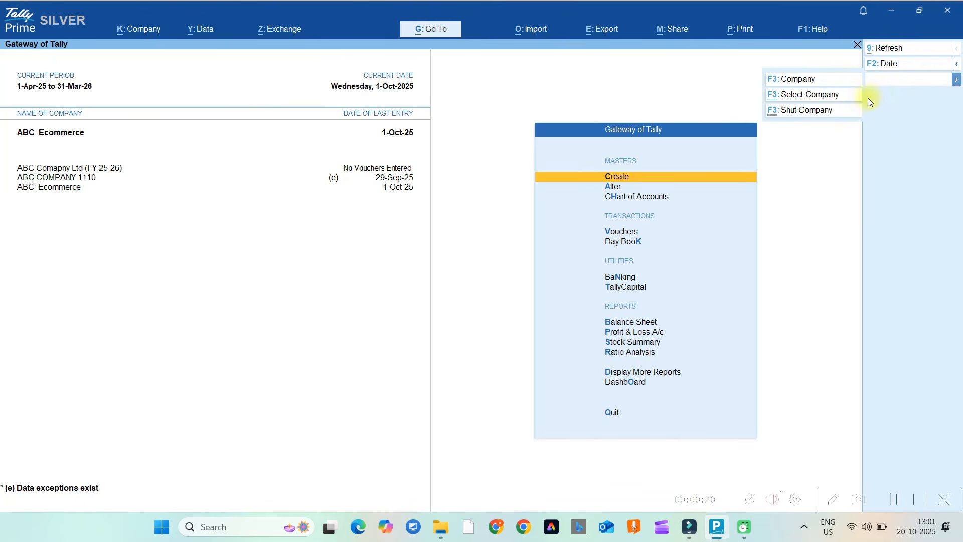
pyautogui.click(809, 97)
pyautogui.press('Down')
pyautogui.press('Down')
pyautogui.press('Down')
pyautogui.press('Down')
pyautogui.press('Down')
pyautogui.press('Down')
pyautogui.press('Down')
pyautogui.press('Down')
pyautogui.press('Down')
pyautogui.press('Down')
pyautogui.press('Down')
pyautogui.press('Down')
pyautogui.press('Down')
pyautogui.press('Down')
pyautogui.press('Down')
pyautogui.press('Down')
pyautogui.press('Down')
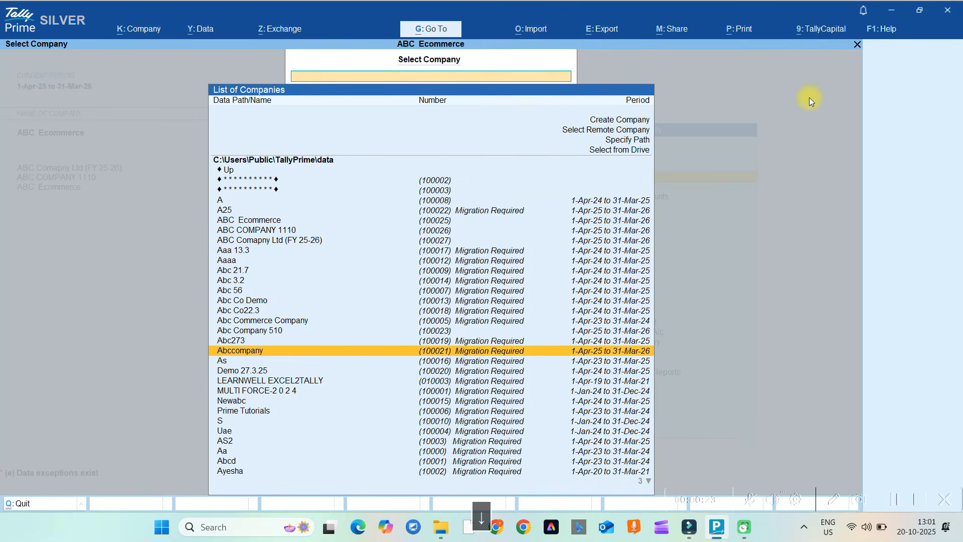
pyautogui.press('Up')
pyautogui.press('Up')
pyautogui.press('Return')
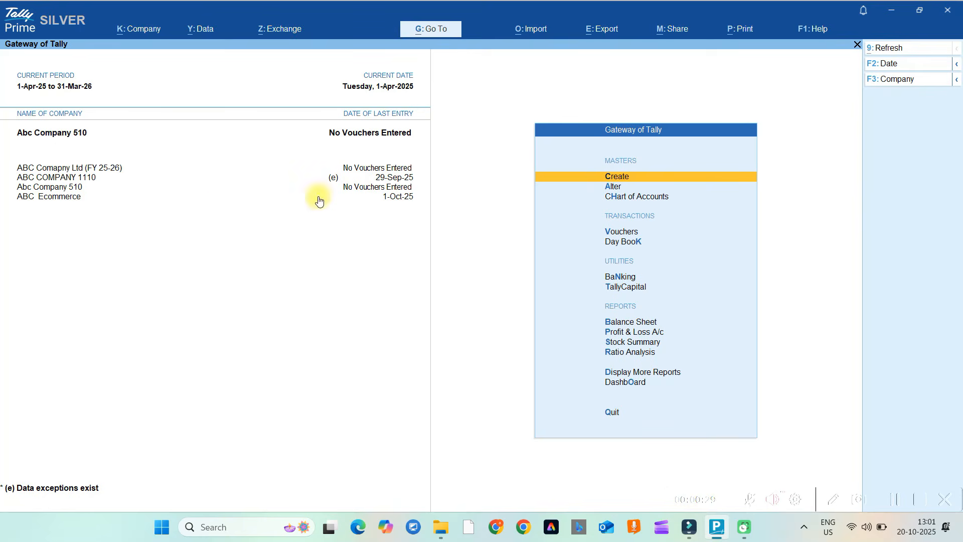
pyautogui.click(67, 200)
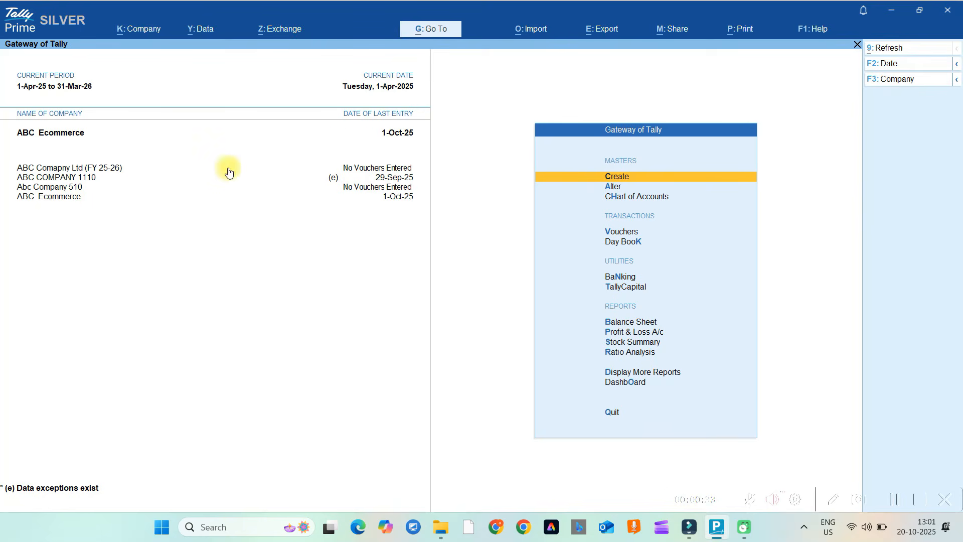
pyautogui.press('p')
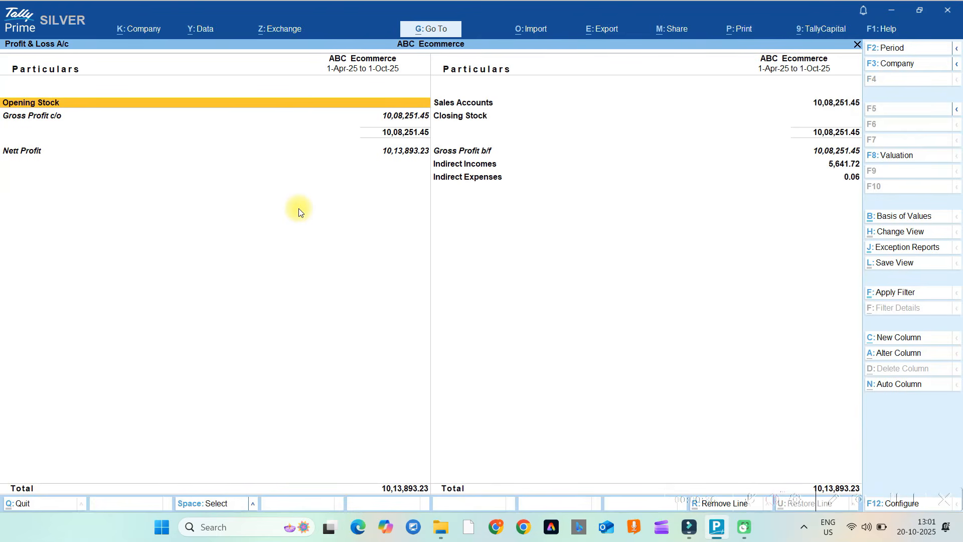
pyautogui.press('Down')
pyautogui.press('Right')
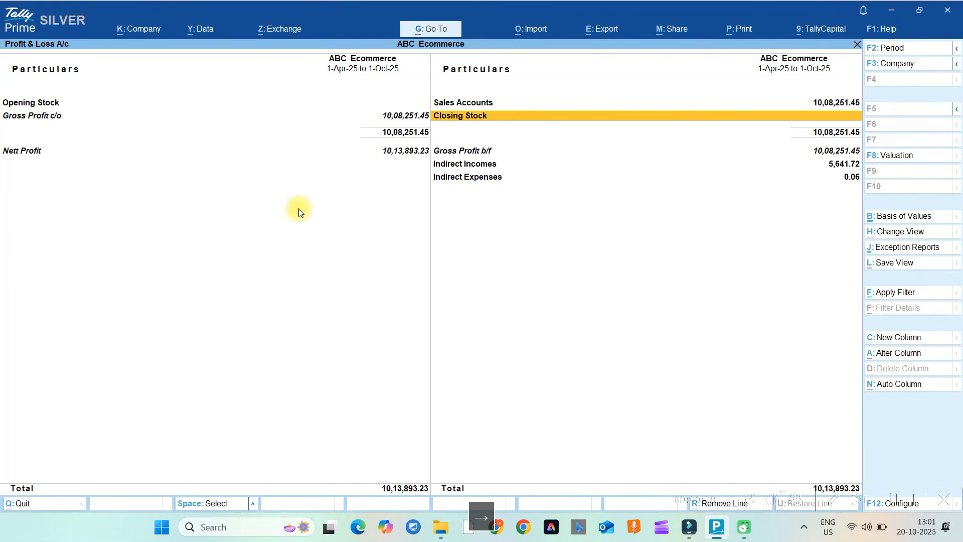
pyautogui.press('Up')
pyautogui.press('Return')
pyautogui.press('Return')
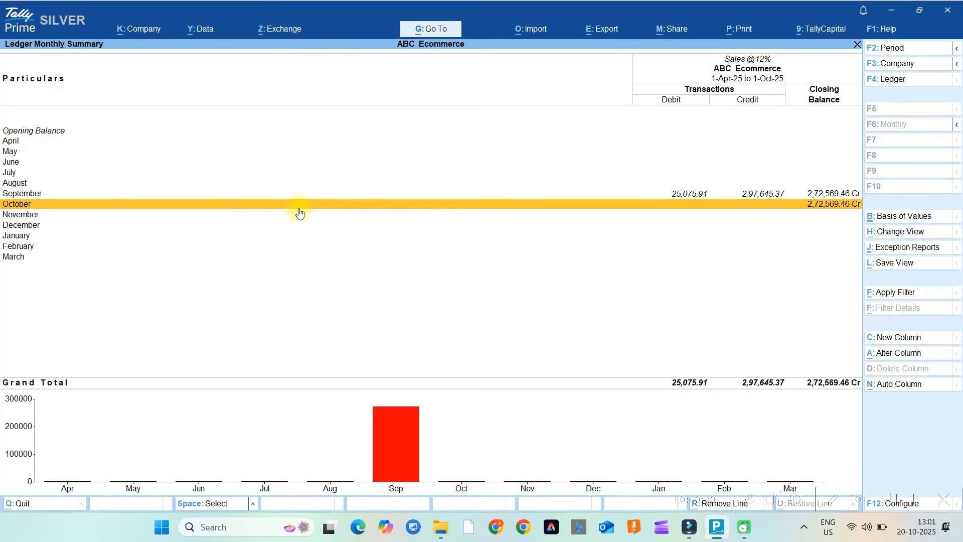
pyautogui.press('Return')
pyautogui.press('Escape')
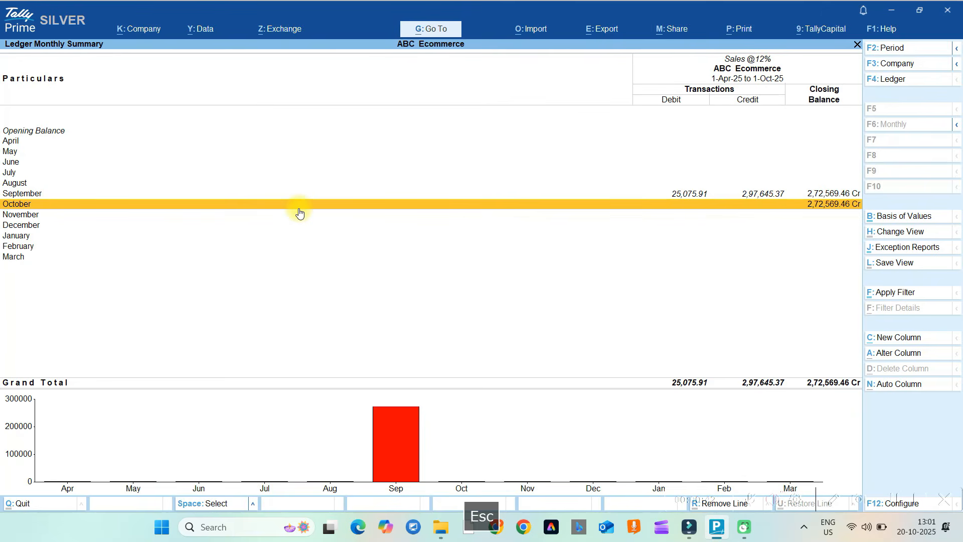
pyautogui.press('Up')
pyautogui.press('Return')
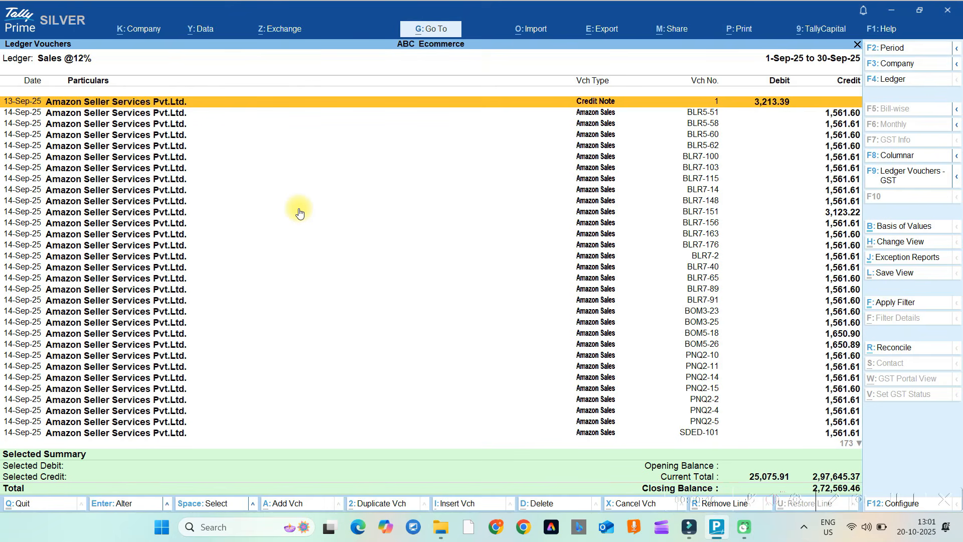
pyautogui.press('space')
pyautogui.press('space')
pyautogui.press('space')
pyautogui.press('space')
pyautogui.press('space')
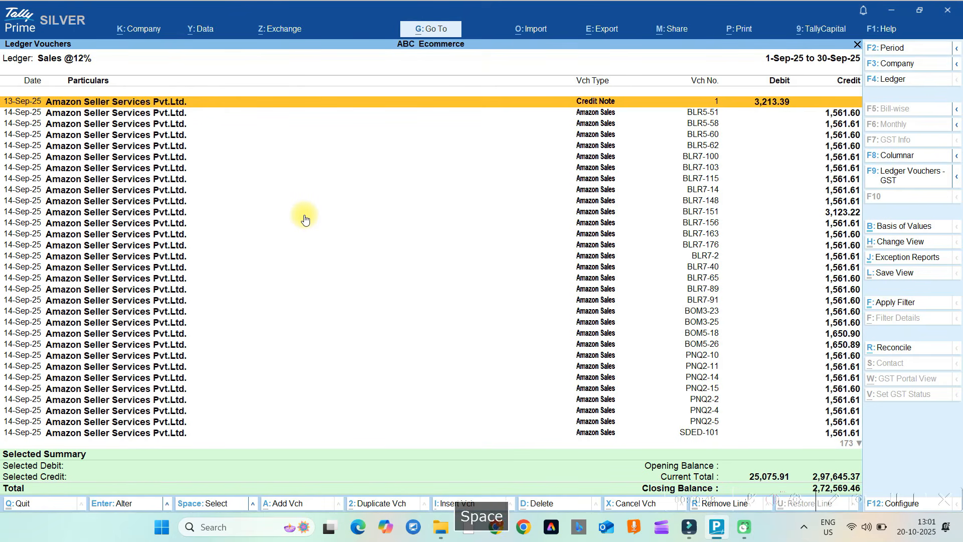
pyautogui.press('space')
pyautogui.press('space')
pyautogui.press('space')
pyautogui.press('space')
pyautogui.press('space')
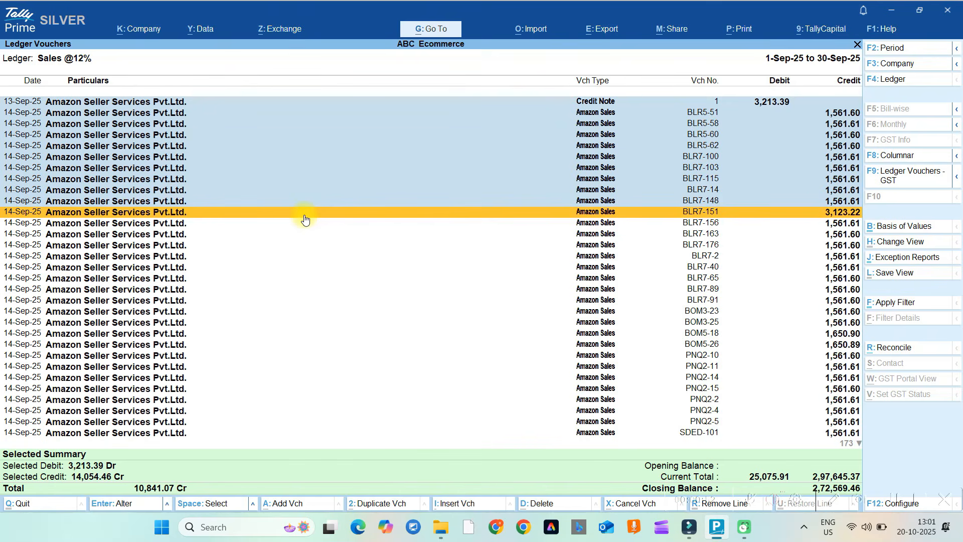
pyautogui.press('Escape')
pyautogui.press('Escape')
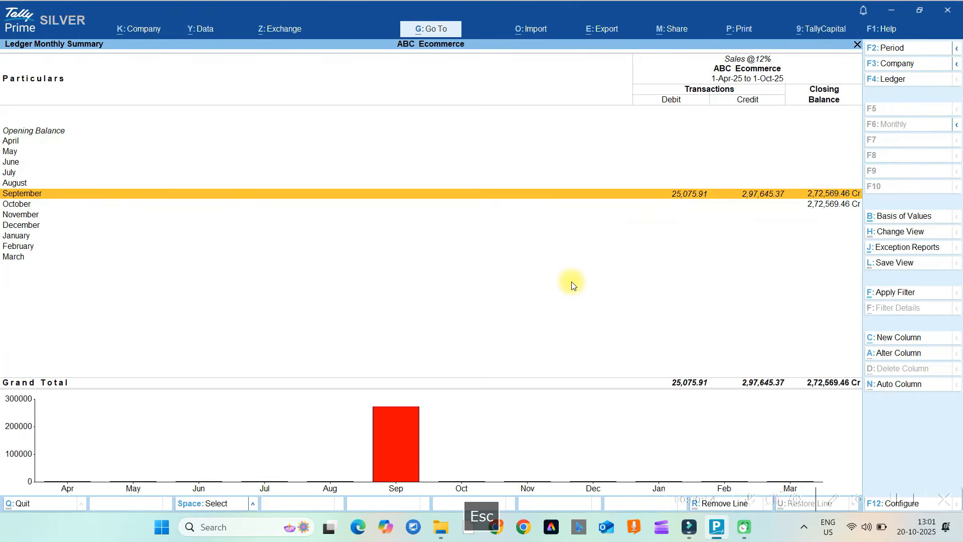
pyautogui.press('Escape')
pyautogui.press('Escape')
pyautogui.press('Escape')
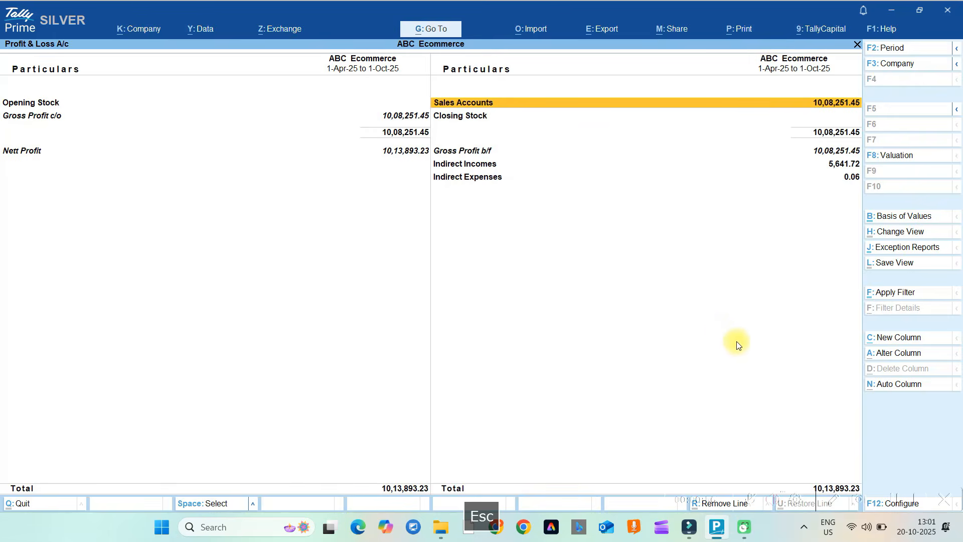